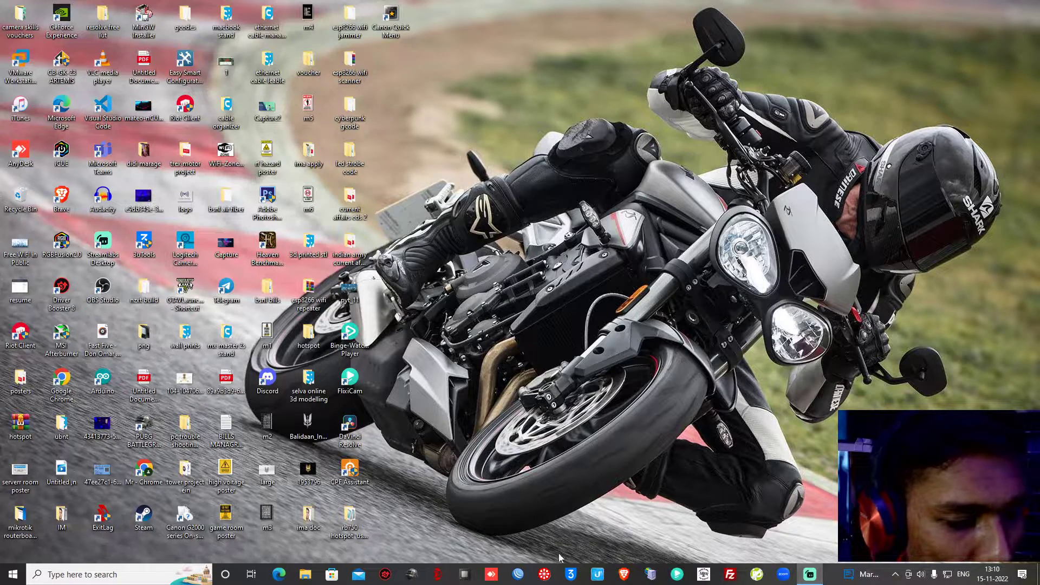
Connect WinBox to the neighbouring MikroTik router at 192.168.5.1
left_click(518, 574)
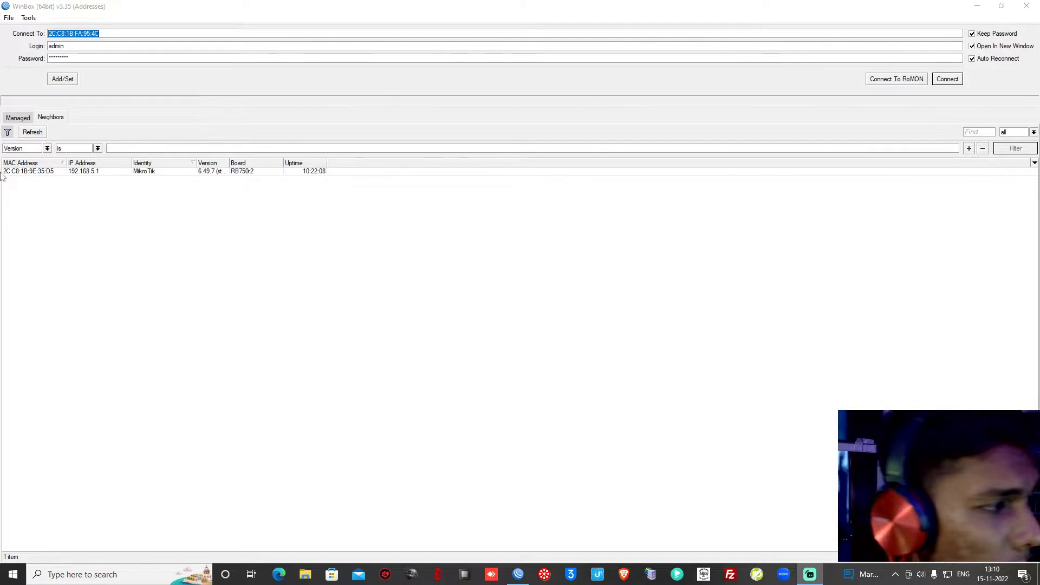
left_click(23, 172)
key("Return")
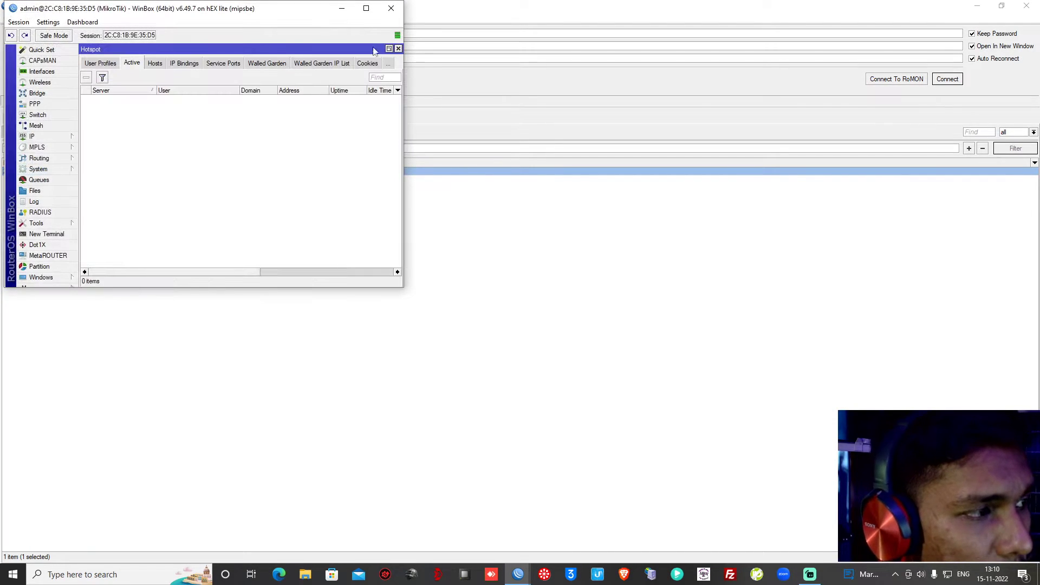
Maximize the router session window to fill the screen
left_click(366, 8)
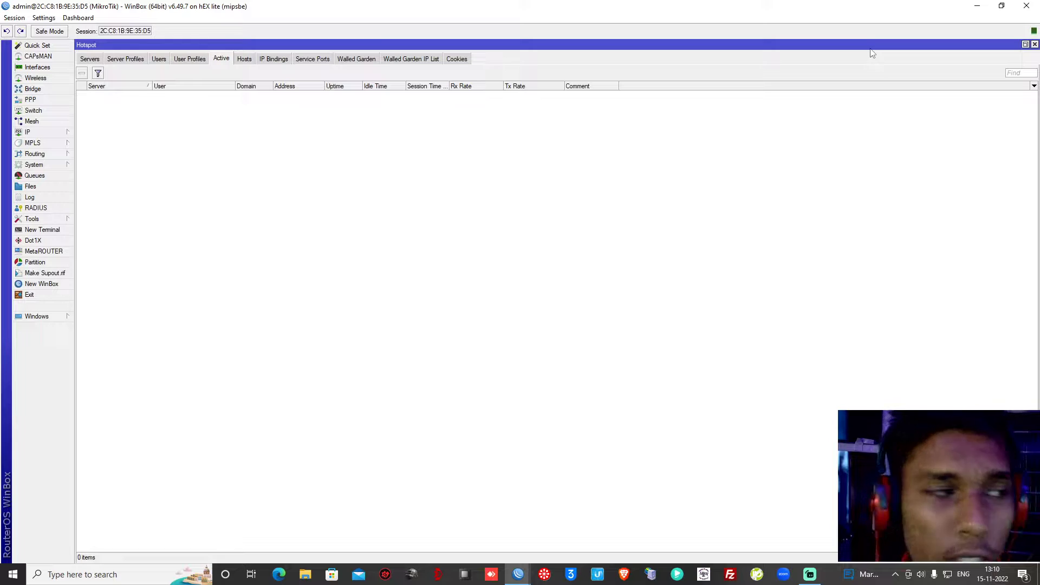
left_click(35, 135)
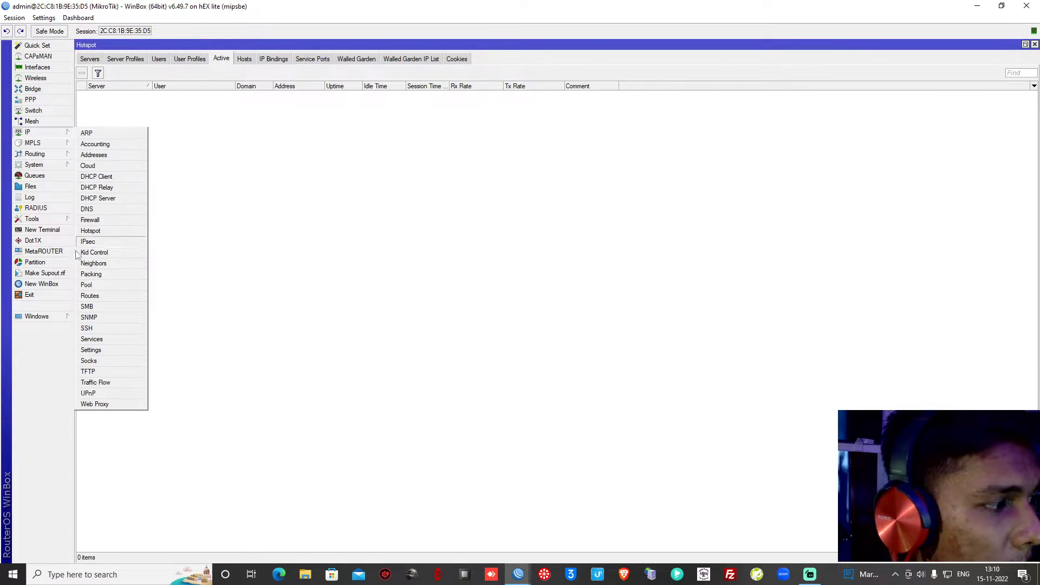
left_click(325, 263)
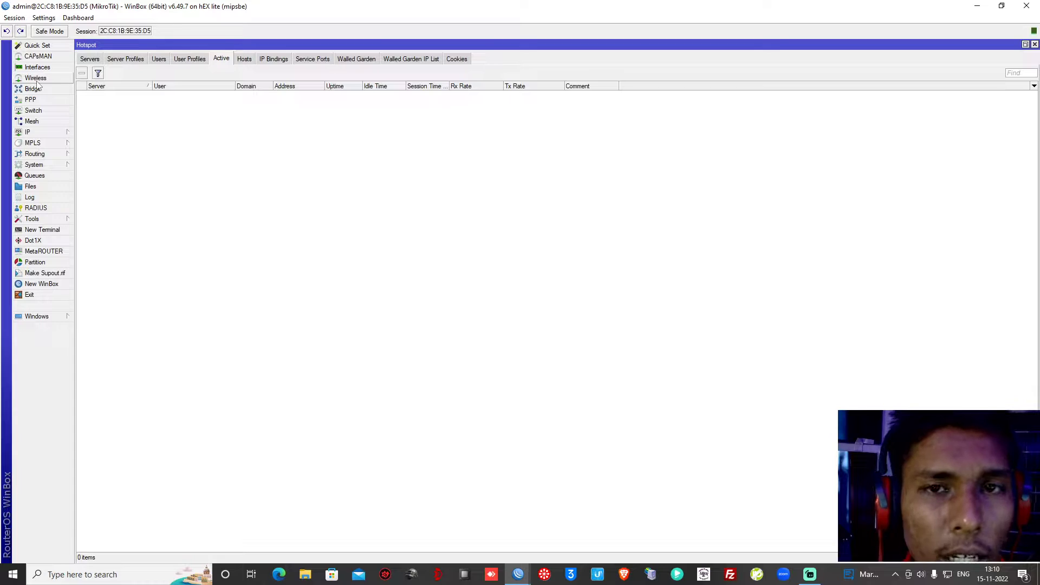
Review the 192.168.5.1/24 address on hotspot, then close the address list
left_click(33, 133)
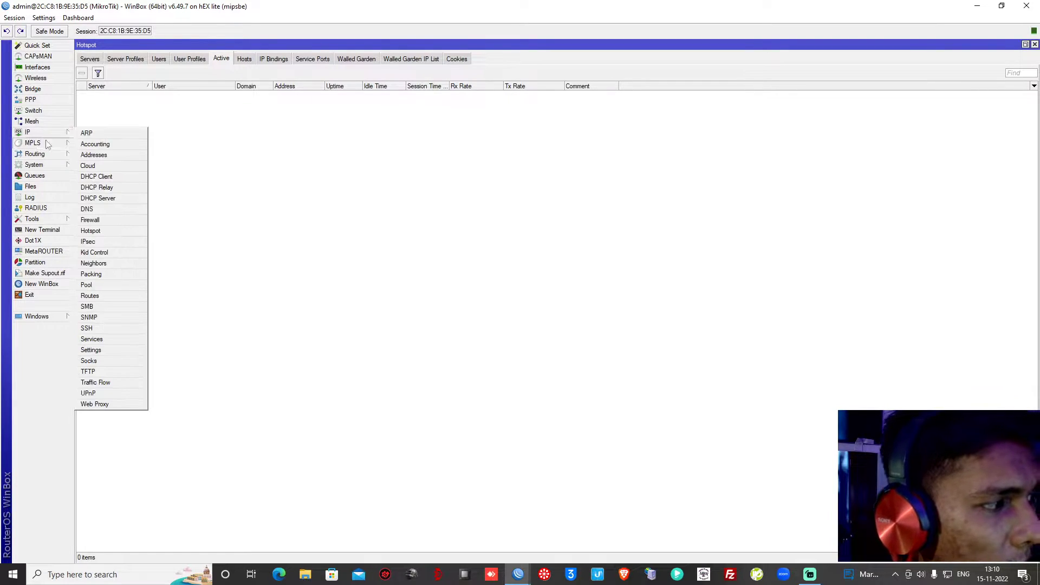
left_click(102, 156)
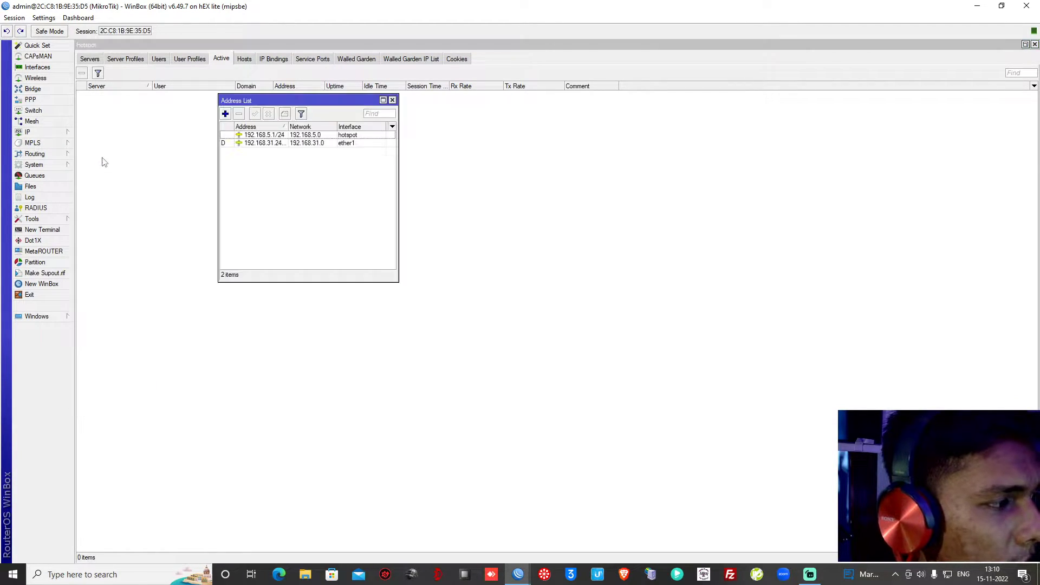
double_click(328, 135)
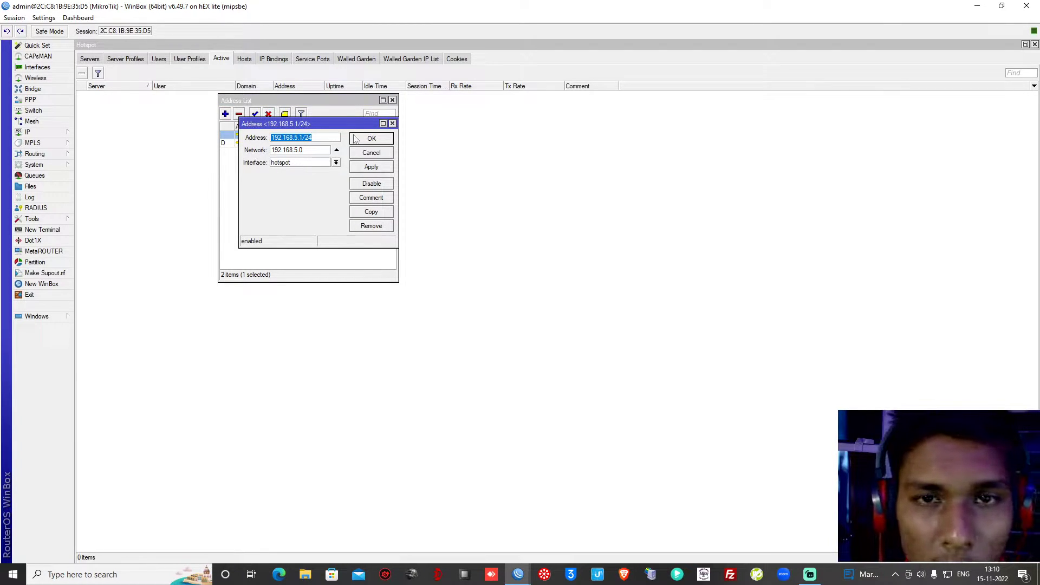
left_click(393, 124)
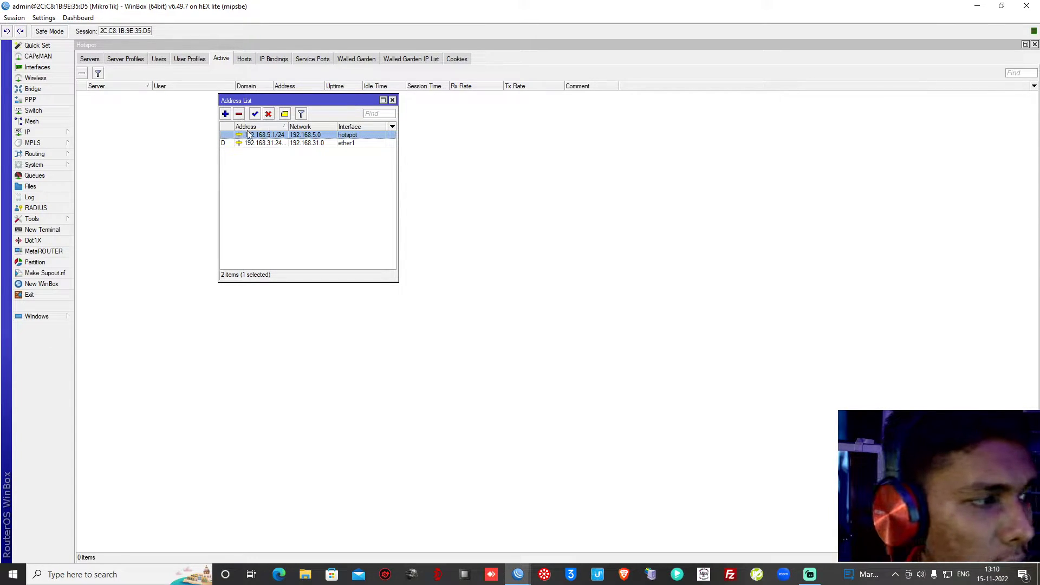
left_click(392, 100)
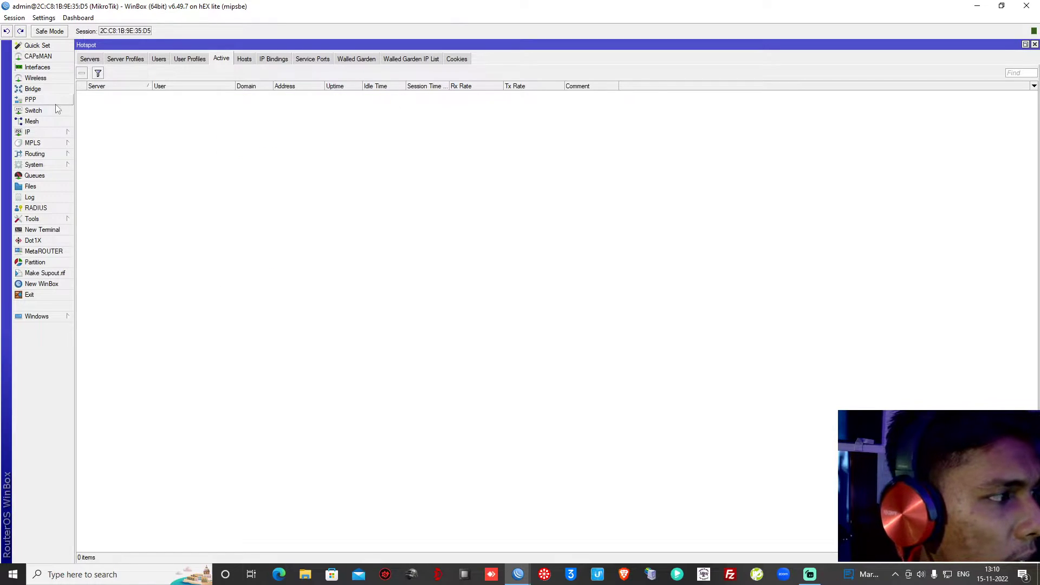
Rename the hotspot bridge to DHCP and confirm ether2–ether5 are its ports
left_click(49, 91)
left_click(189, 219)
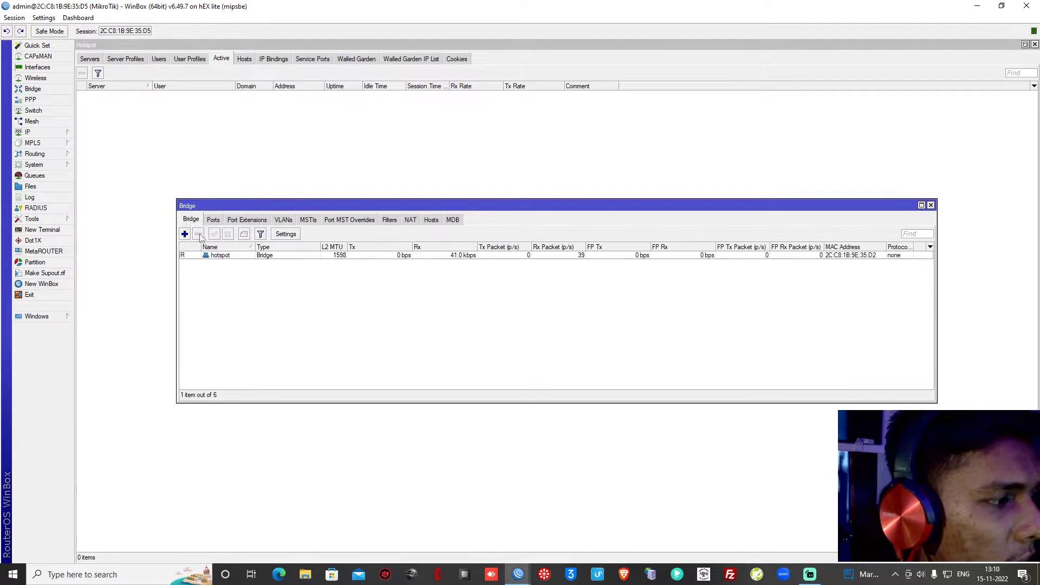
left_click(212, 256)
double_click(211, 256)
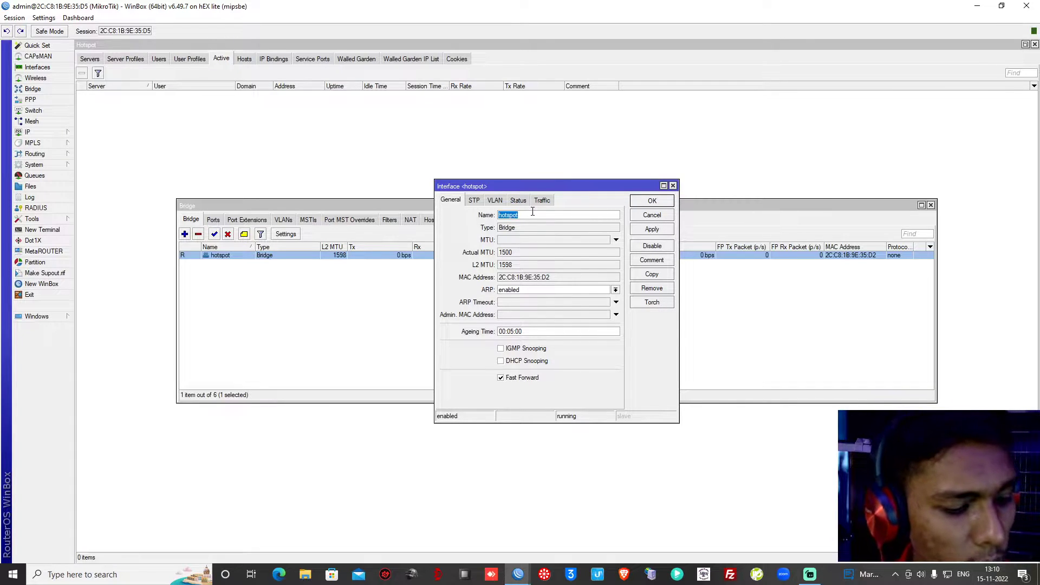
type("DHCP")
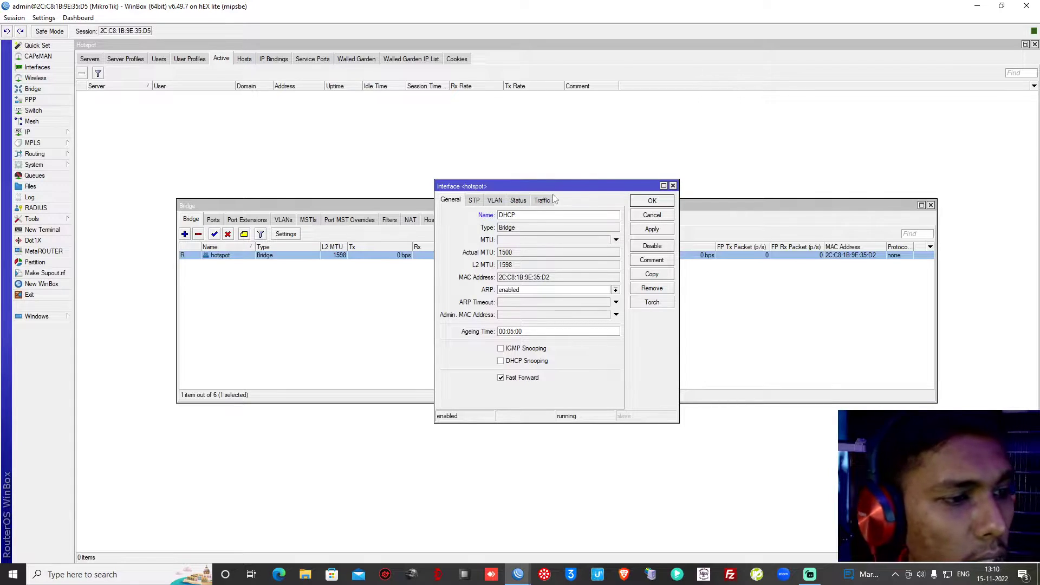
left_click(665, 230)
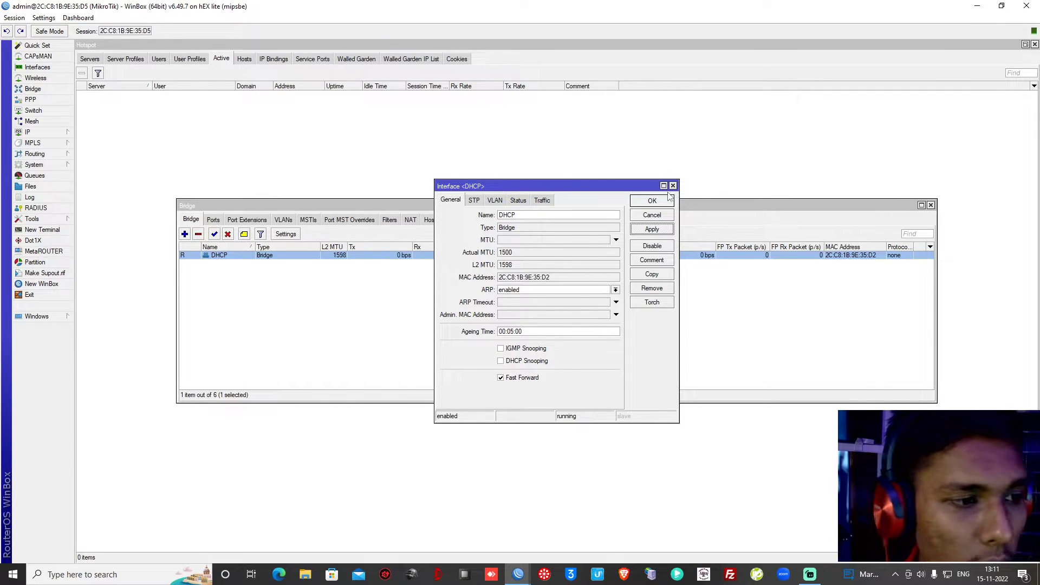
left_click(665, 201)
left_click(232, 220)
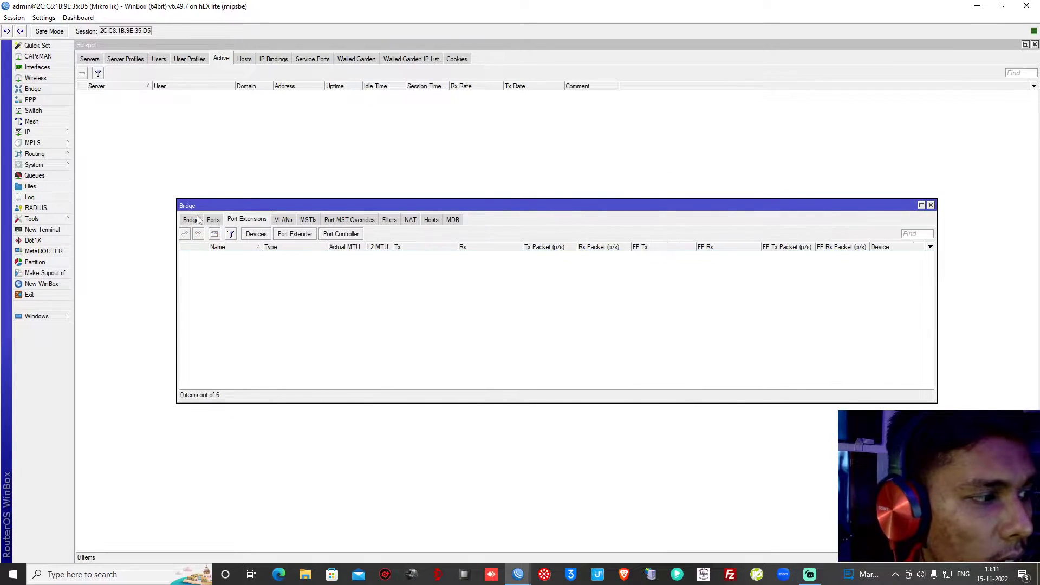
left_click(215, 221)
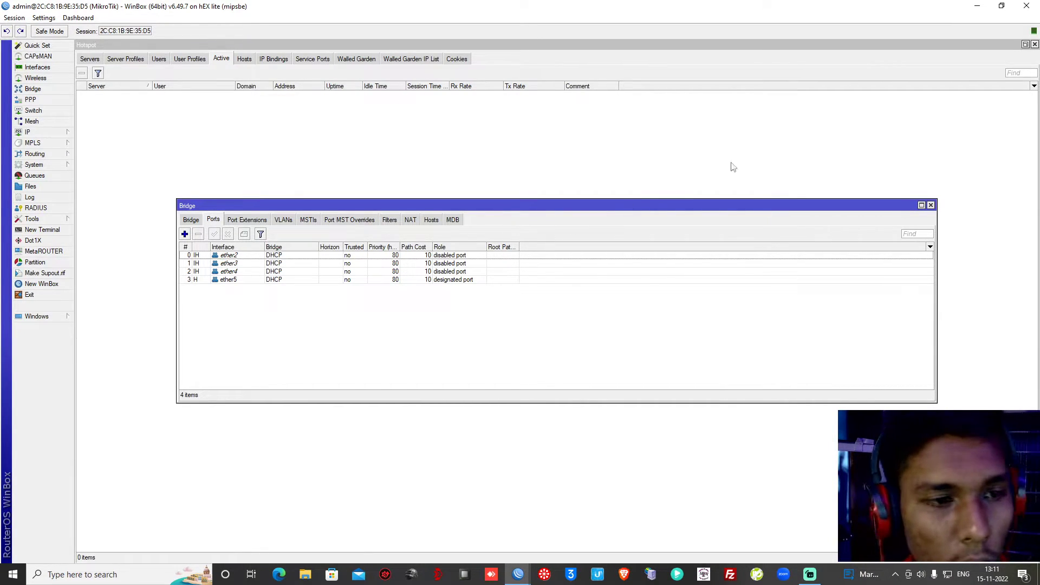
Delete the hs-pool-7 IP address pool
left_click(931, 205)
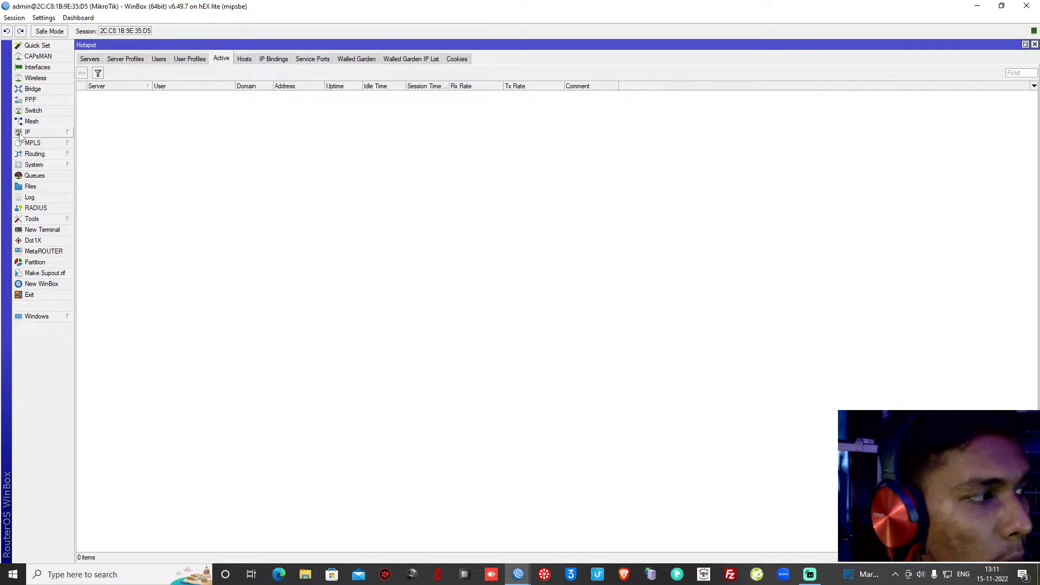
left_click(30, 134)
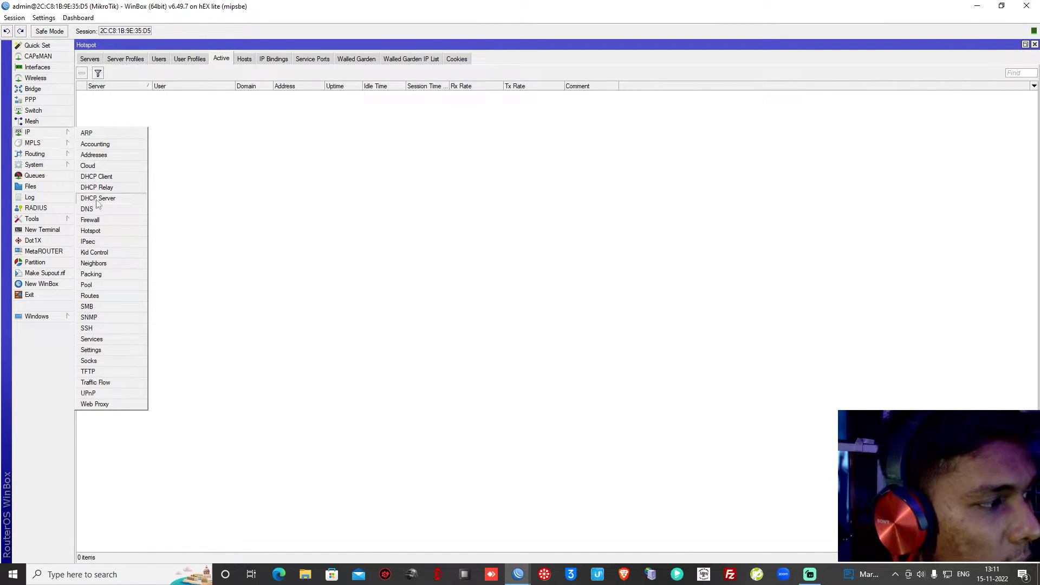
left_click(108, 285)
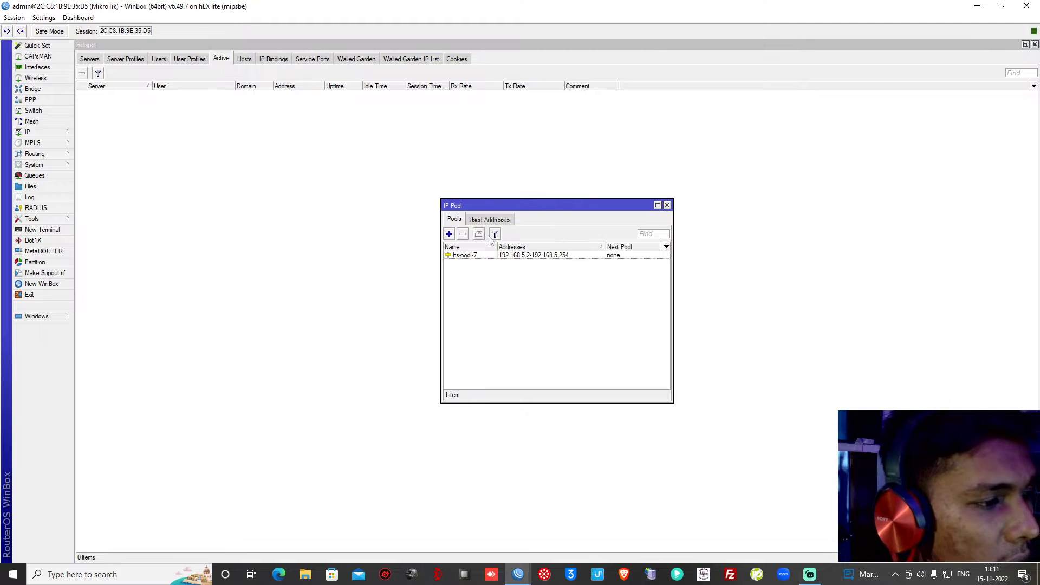
left_click(500, 256)
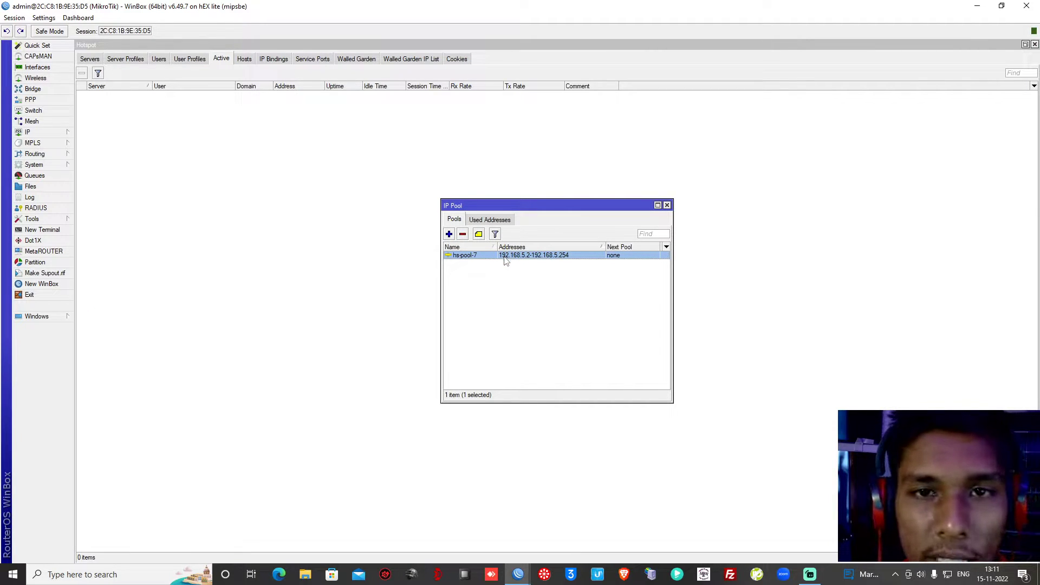
left_click(462, 234)
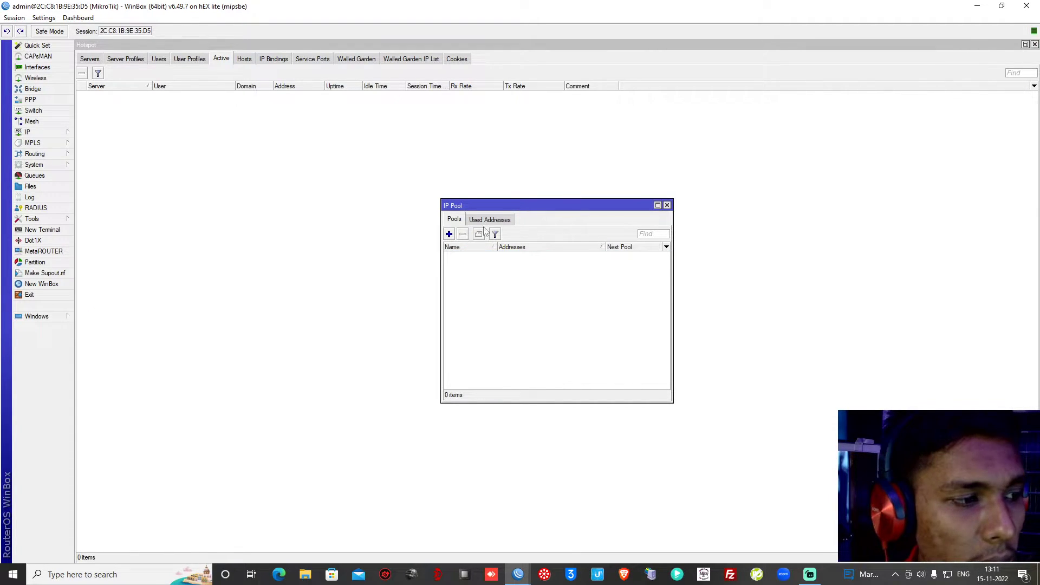
left_click(667, 205)
Remove the dhcp1 DHCP server, leaving the server list empty
left_click(54, 134)
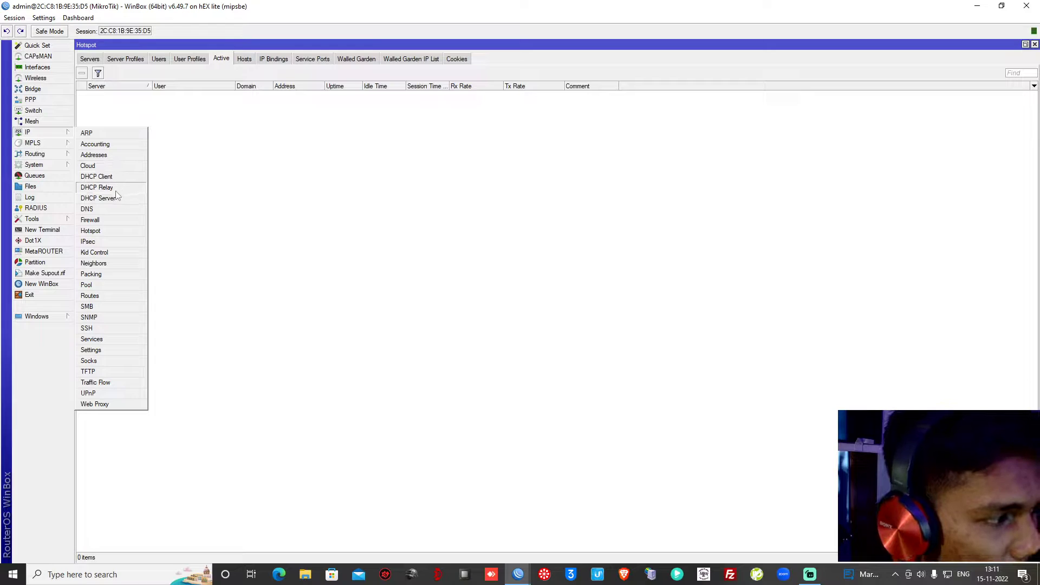
left_click(115, 198)
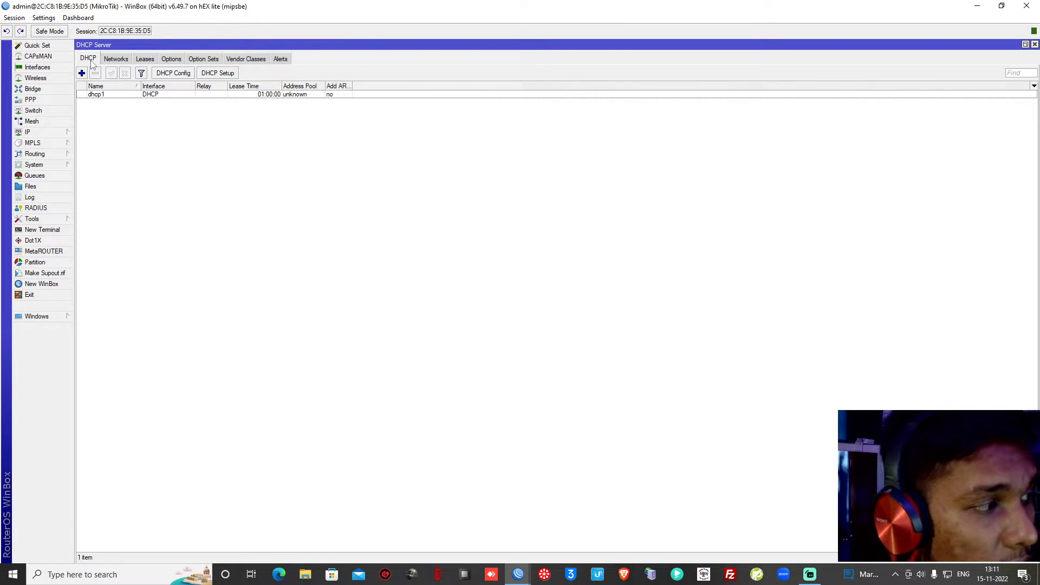
left_click(121, 95)
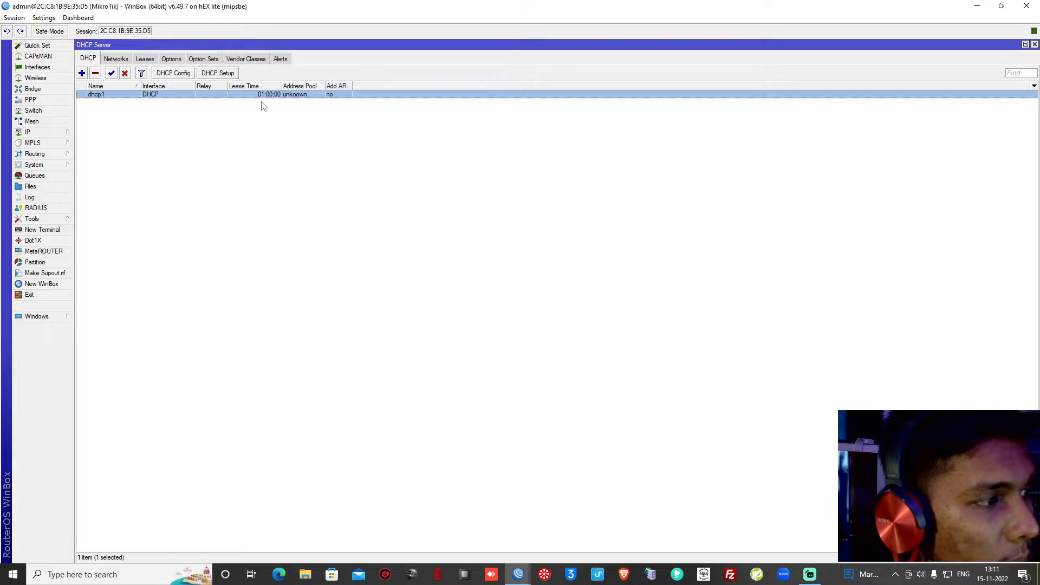
left_click(111, 57)
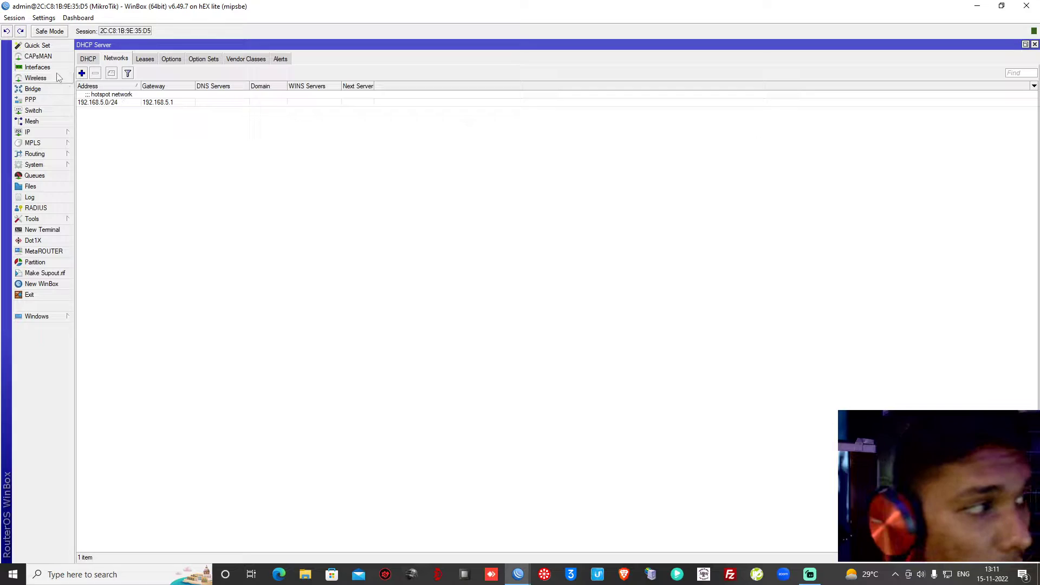
left_click(86, 59)
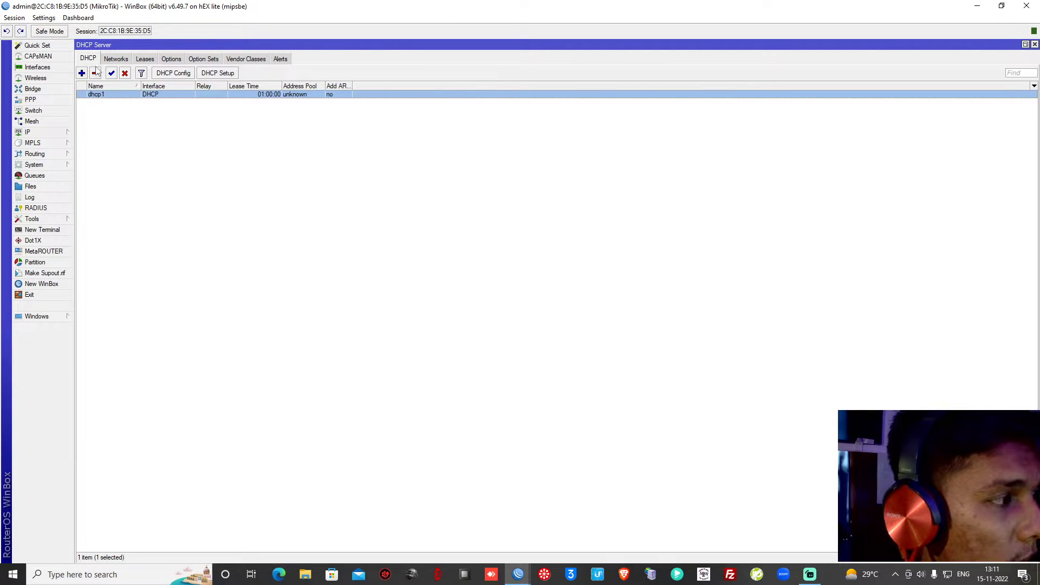
left_click(94, 74)
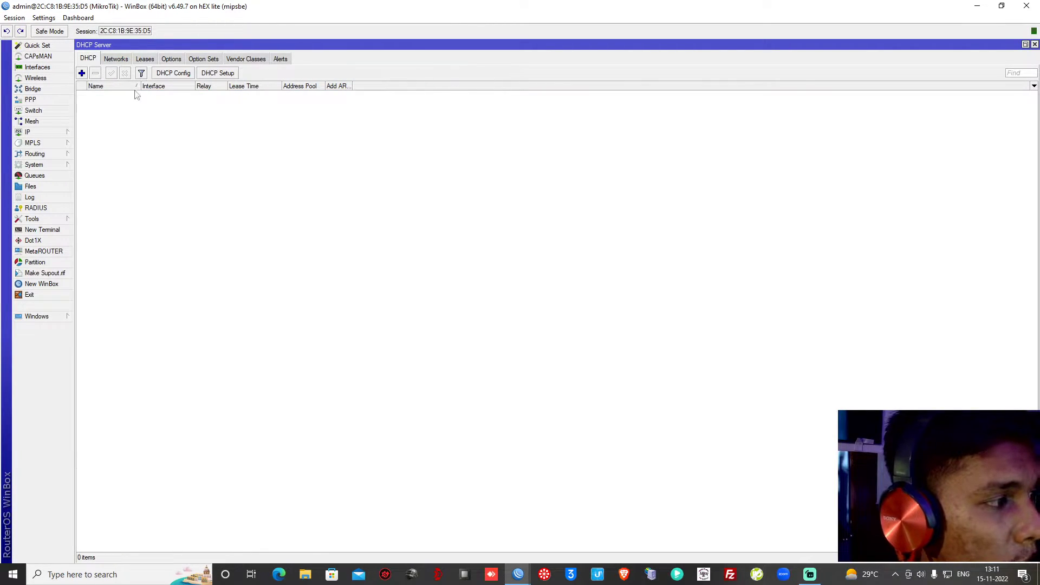
left_click(41, 133)
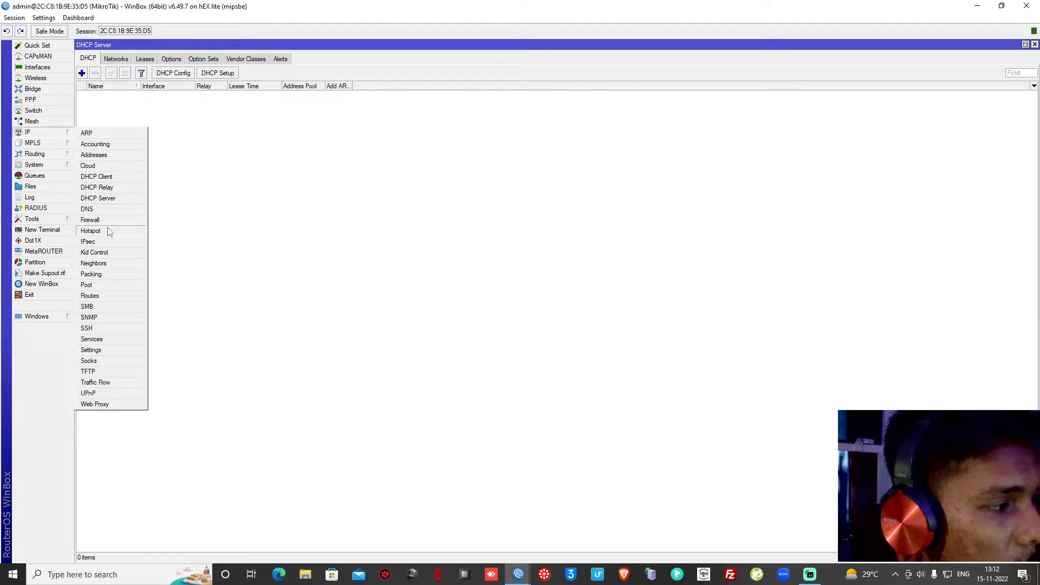
Delete the hotspot user entry
left_click(90, 231)
left_click(190, 60)
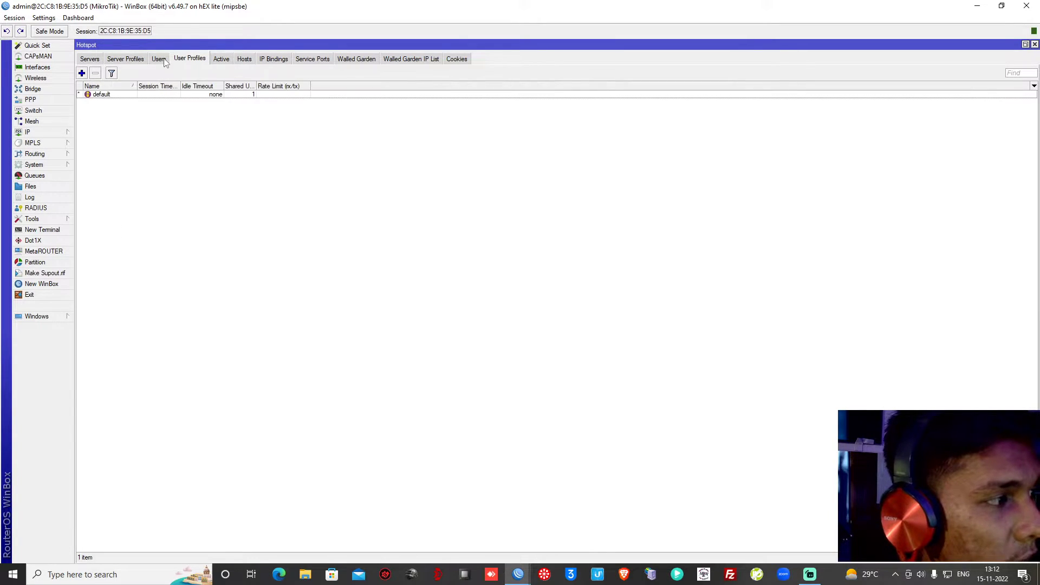
left_click(160, 60)
left_click(162, 111)
left_click(95, 73)
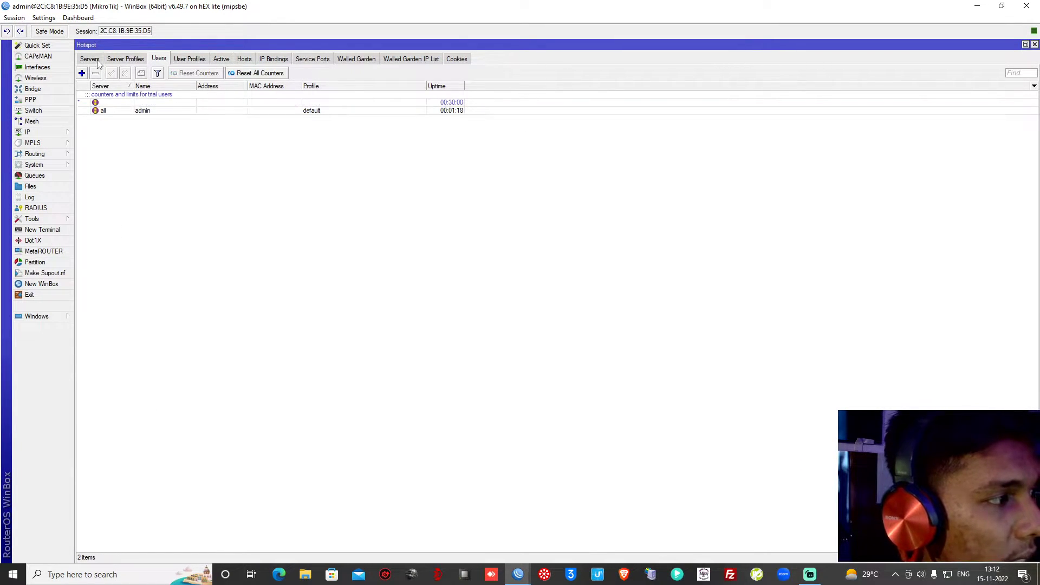
Delete the hsprof1 hotspot server profile and the hotspot1 server
left_click(90, 59)
left_click(130, 59)
left_click(136, 103)
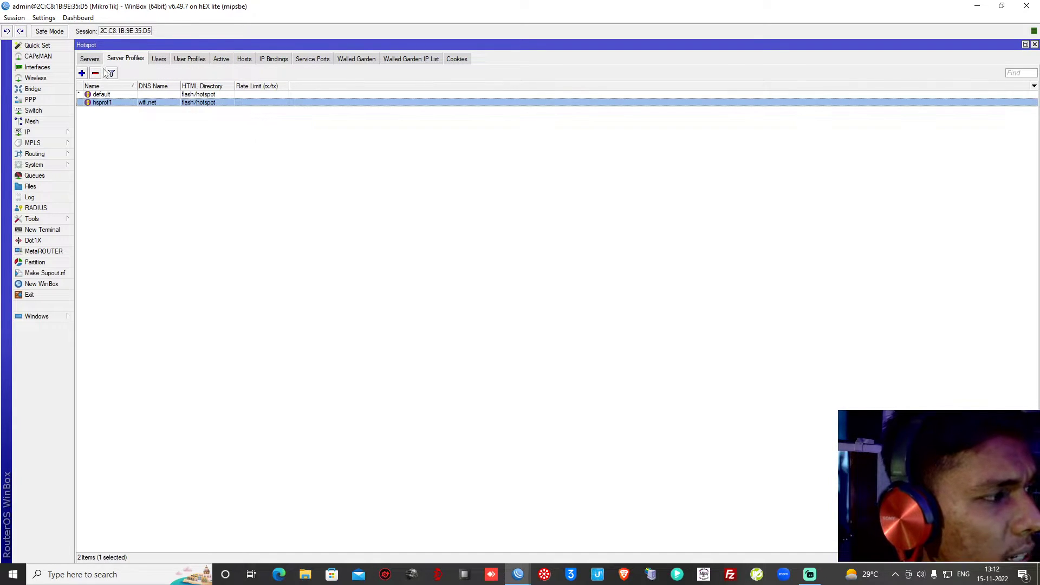
left_click(95, 73)
left_click(90, 59)
left_click(150, 95)
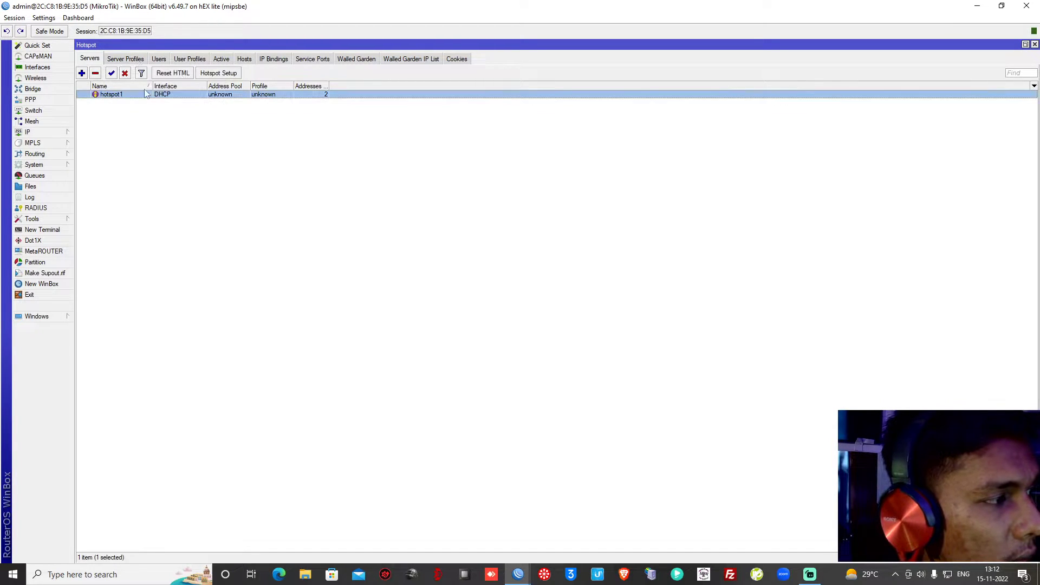
left_click(96, 73)
Check that the remaining hotspot lists, through Walled Garden IP List, are empty
left_click(132, 64)
left_click(162, 63)
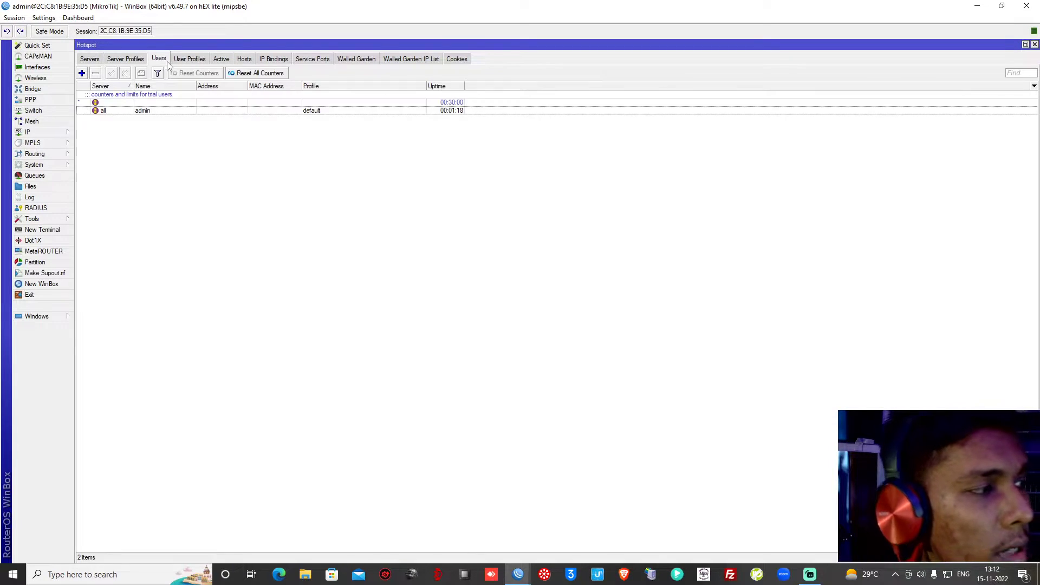
left_click(195, 62)
left_click(222, 62)
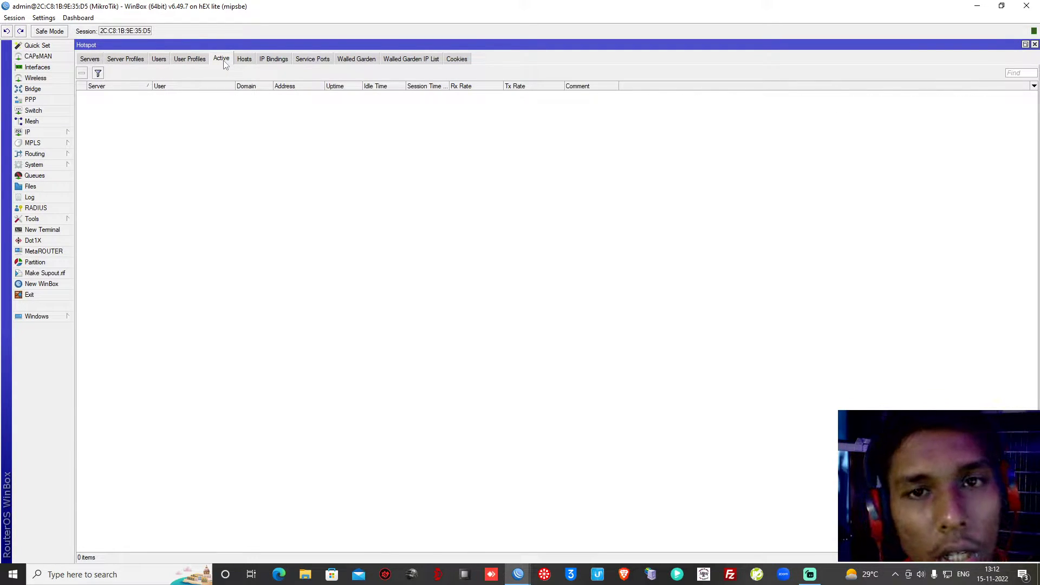
left_click(241, 59)
left_click(274, 60)
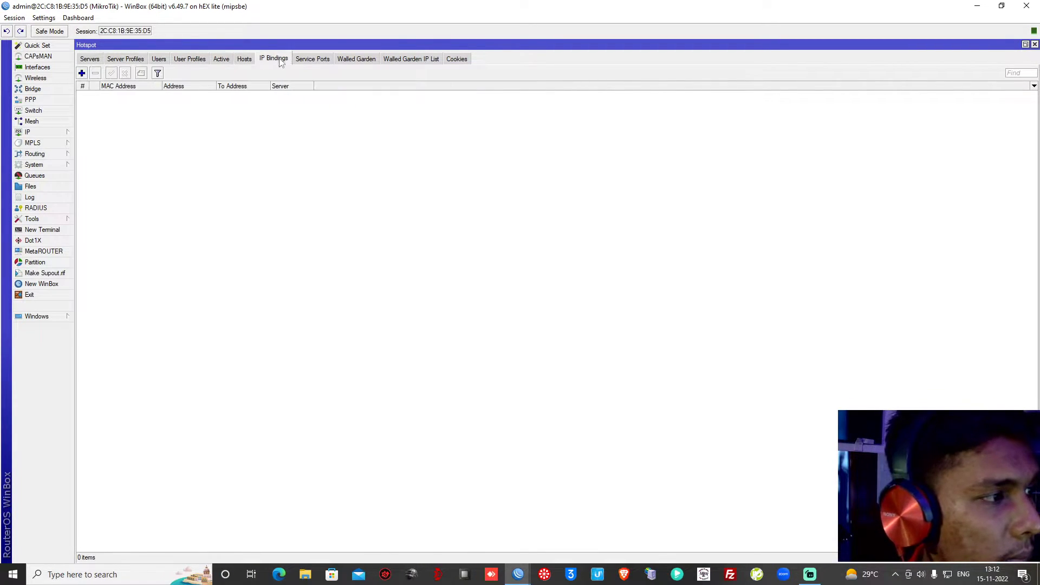
left_click(312, 60)
left_click(347, 60)
left_click(428, 60)
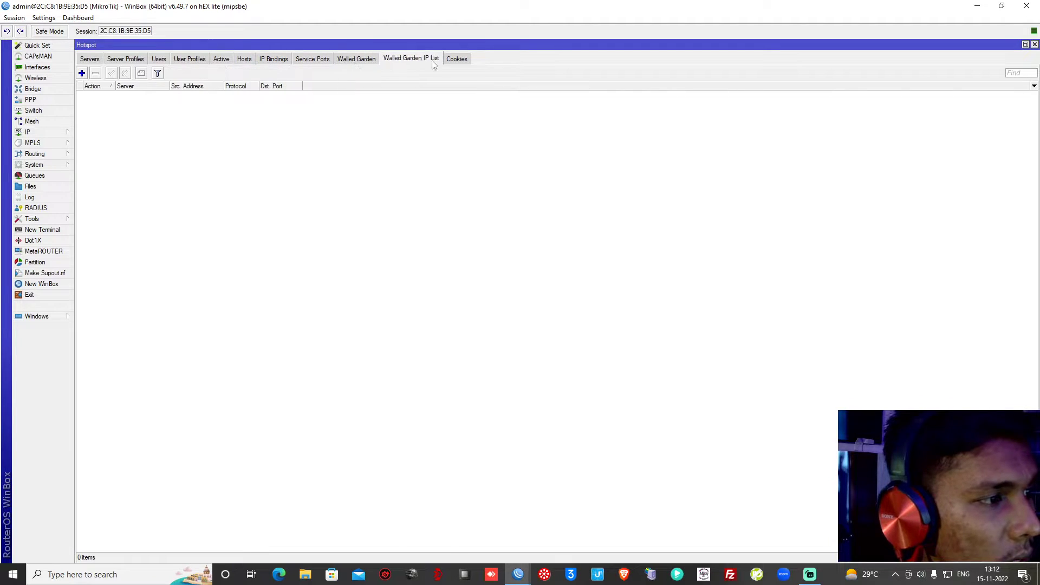
left_click(32, 132)
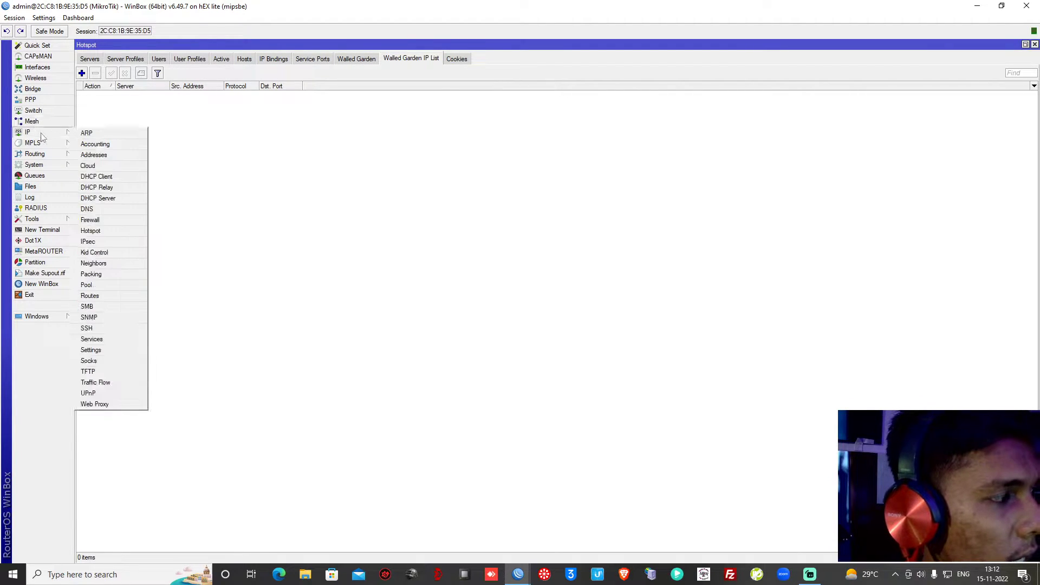
Run DHCP Setup on interface DHCP: 192.168.5.0/24, gateway 192.168.5.1, DNS 192.168.31.1, 10-minute lease
left_click(119, 204)
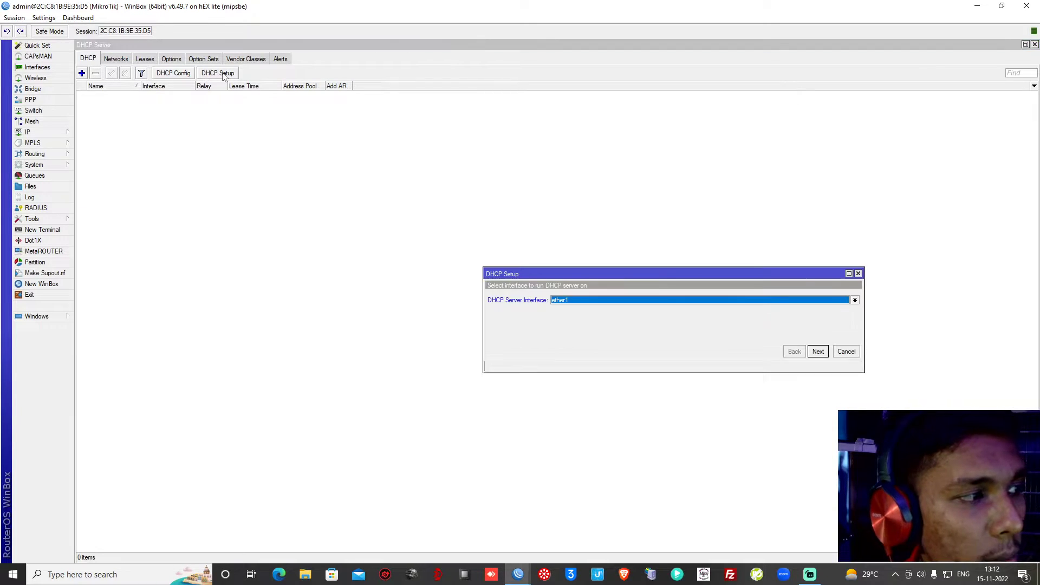
left_click(855, 301)
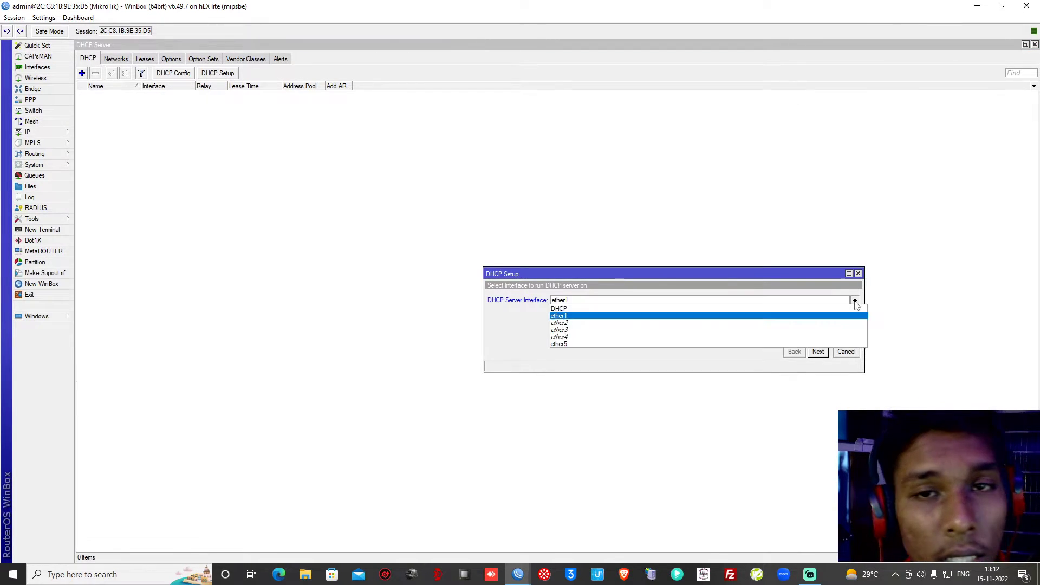
left_click(592, 309)
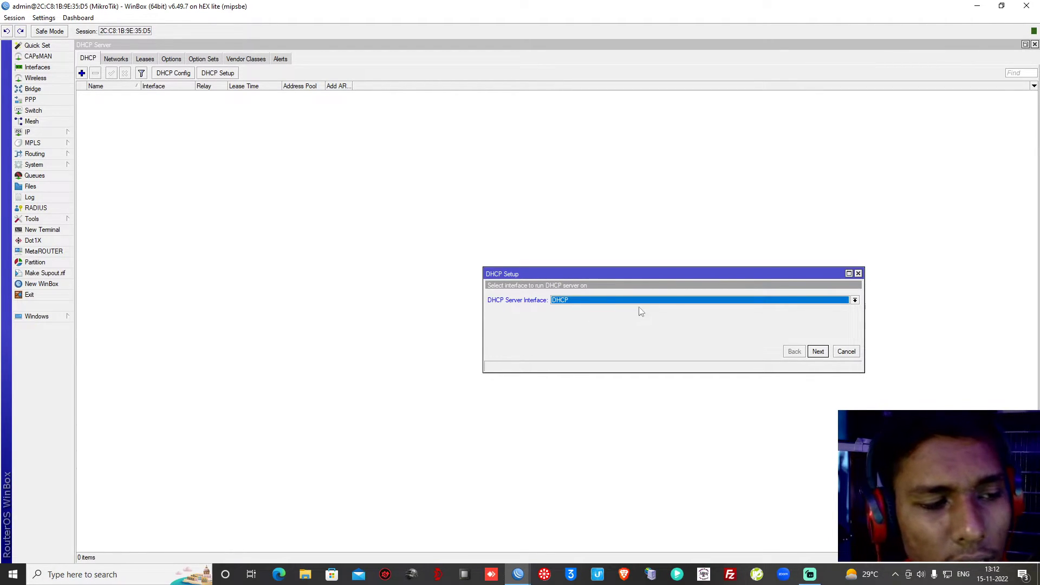
left_click(818, 352)
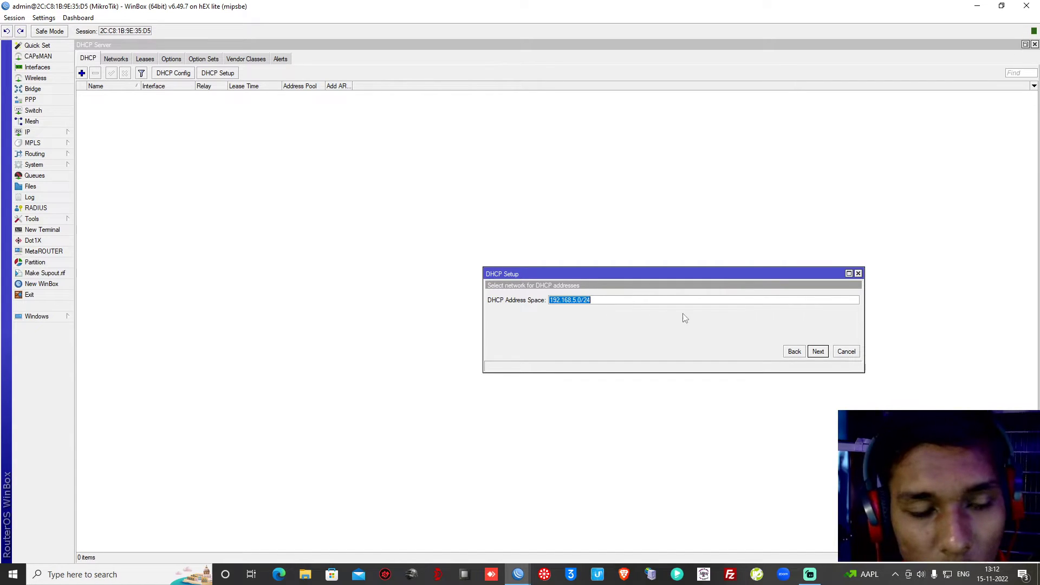
left_click(818, 352)
left_click(818, 352)
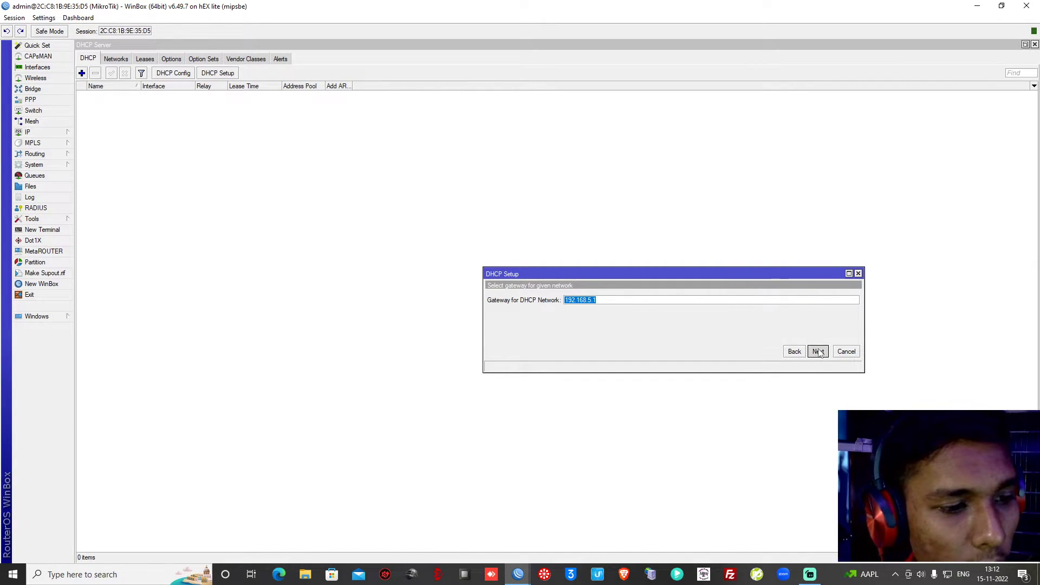
left_click(817, 351)
left_click(818, 352)
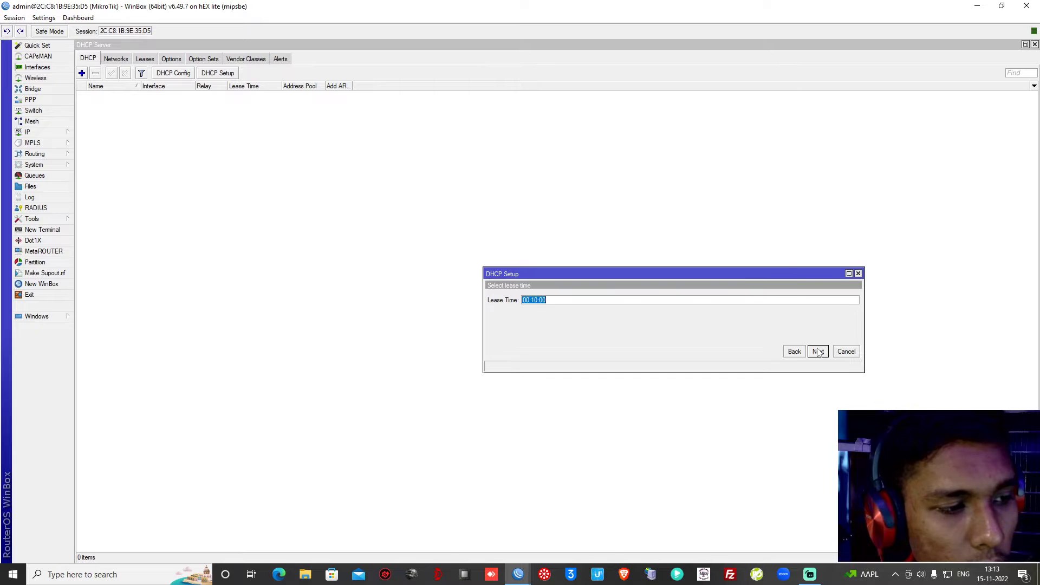
left_click(818, 351)
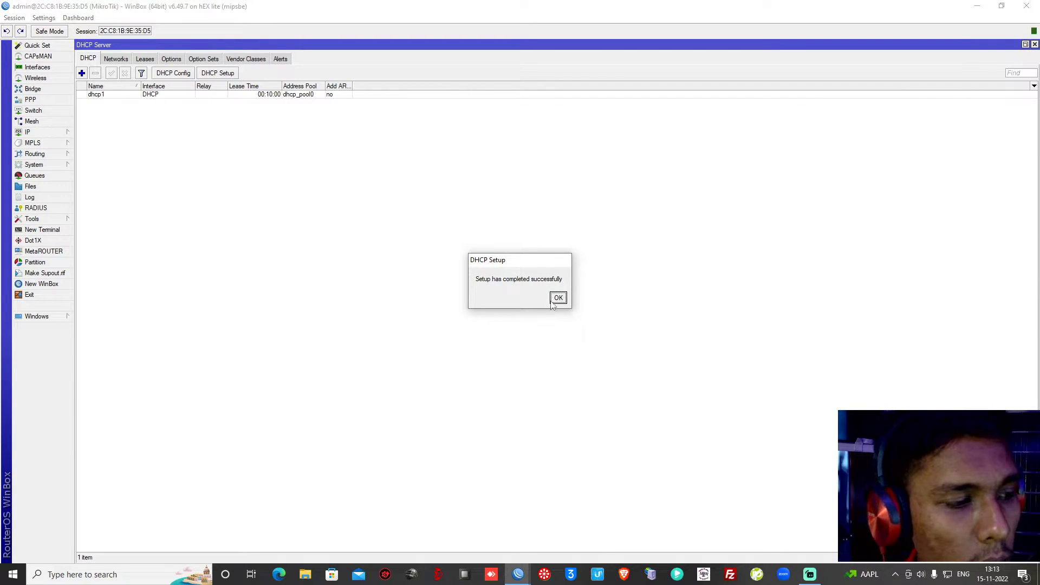
left_click(558, 298)
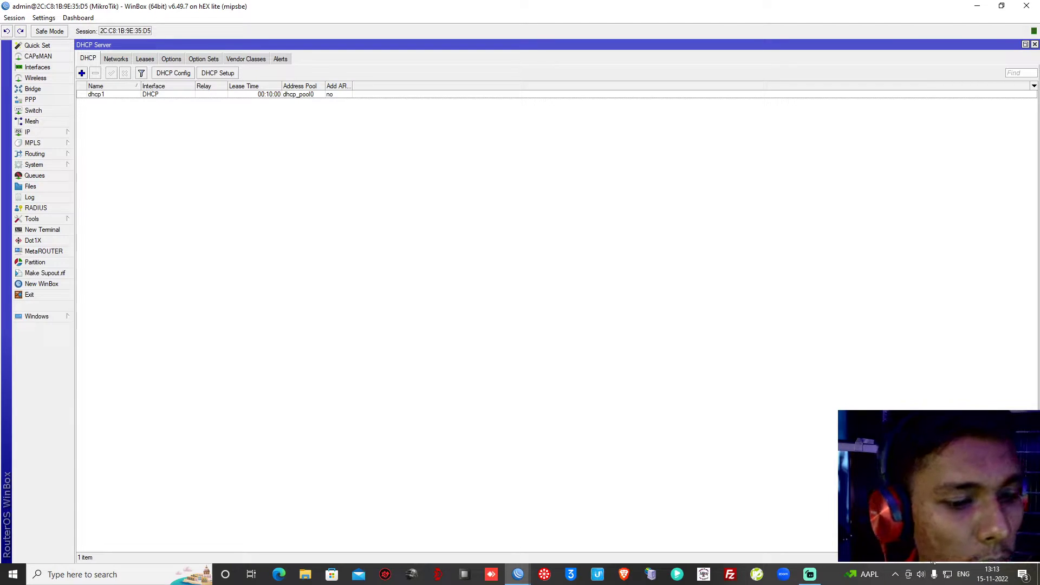
Verify Ethernet 2 got 192.168.5.254 in Windows, then view the matching WinBox lease
left_click(955, 583)
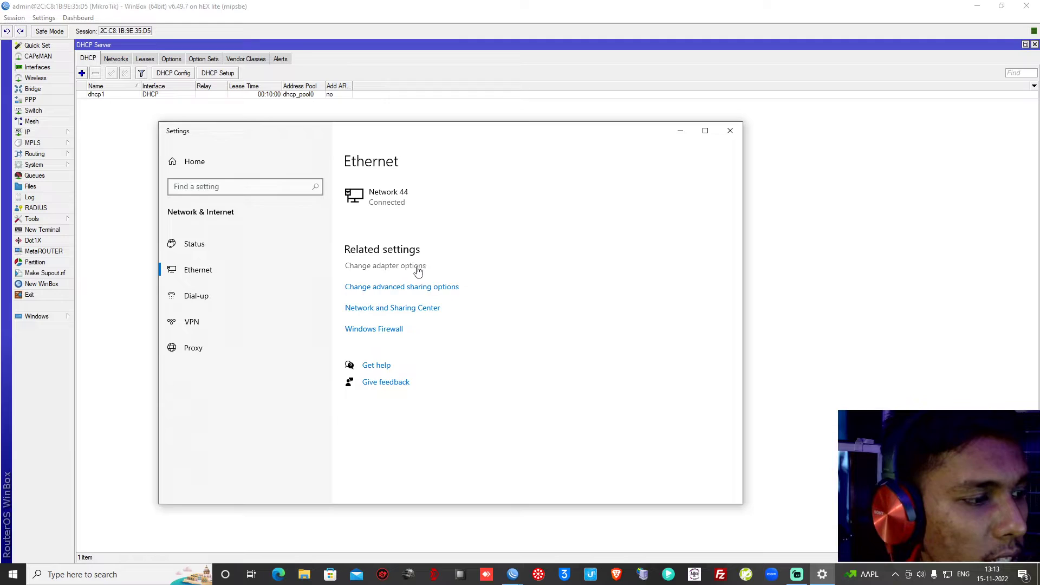
left_click(418, 265)
double_click(397, 286)
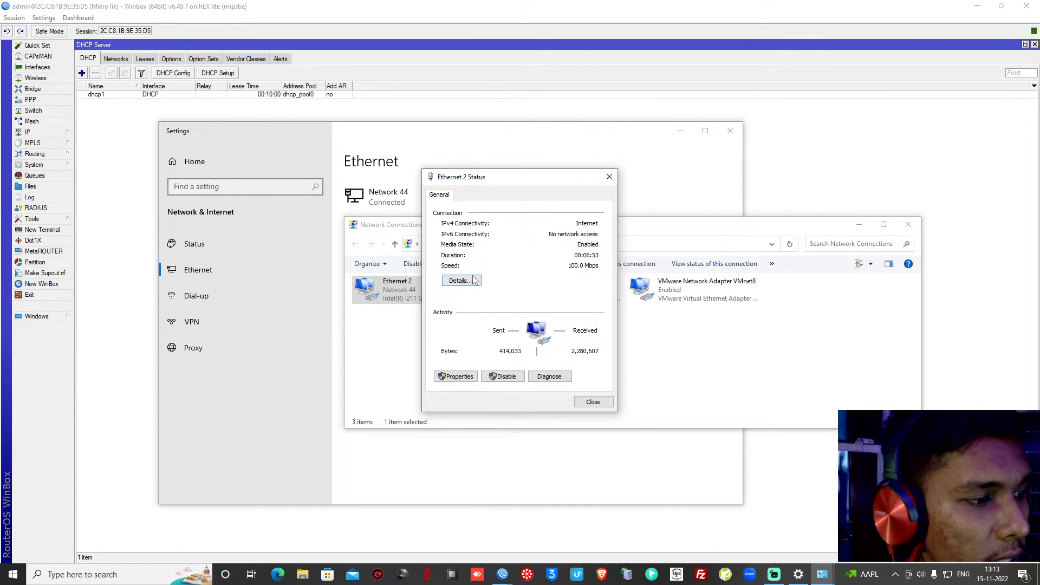
left_click(461, 280)
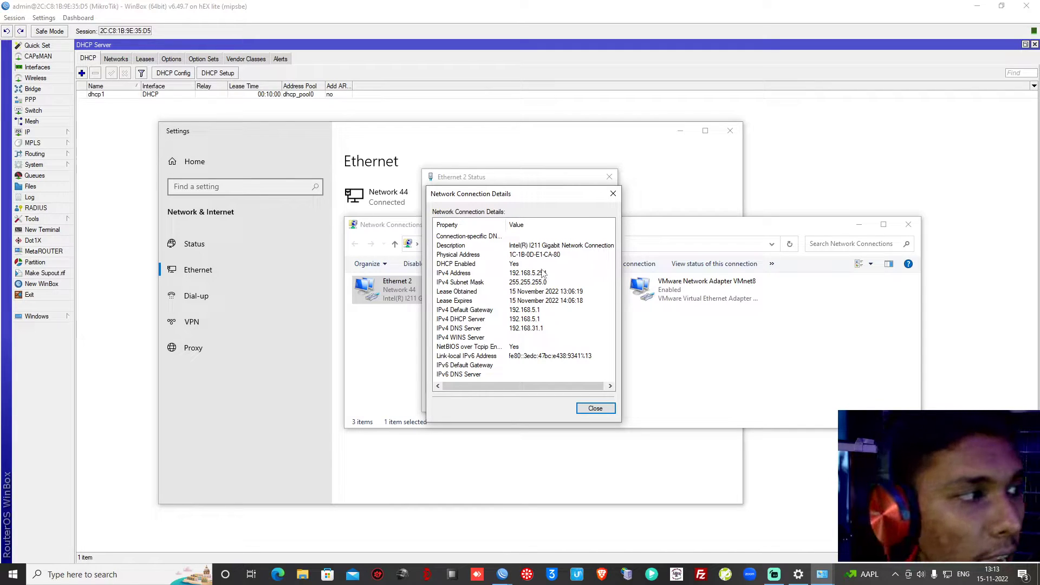
left_click(145, 60)
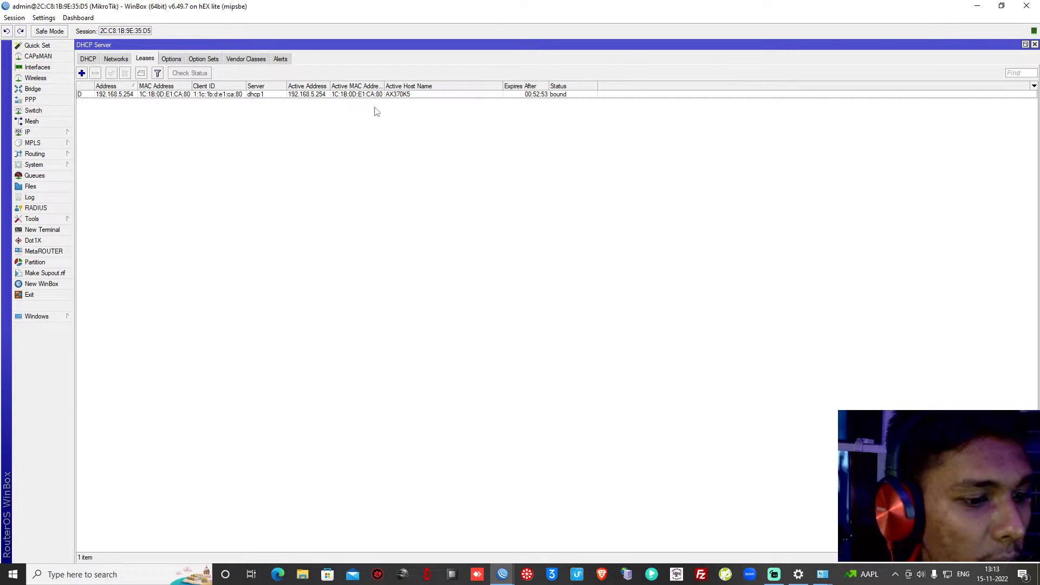
Delete the masquerade hotspot network and unused-hs-chain firewall NAT rules
left_click(43, 132)
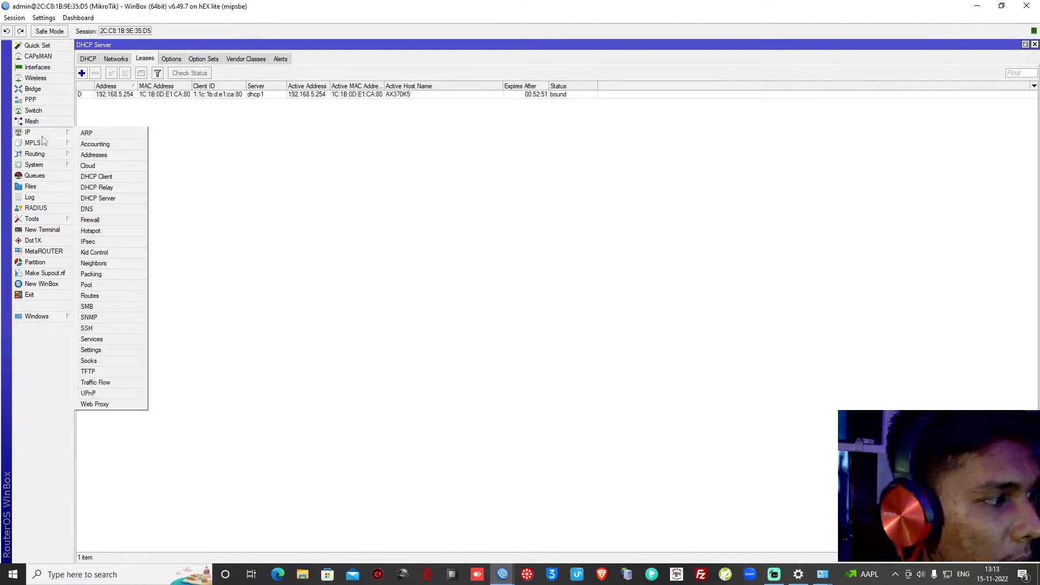
left_click(101, 234)
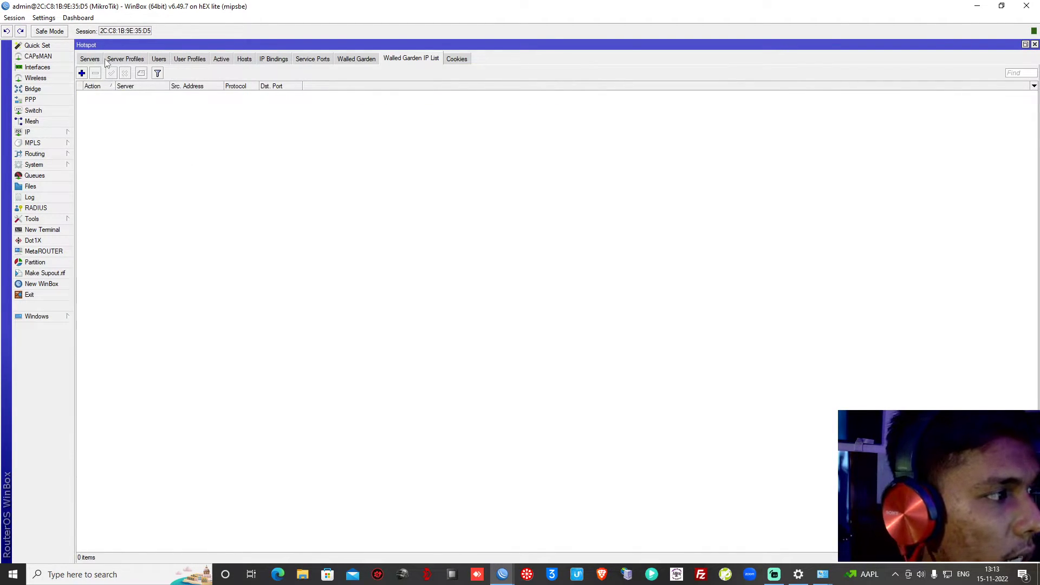
left_click(58, 132)
left_click(101, 221)
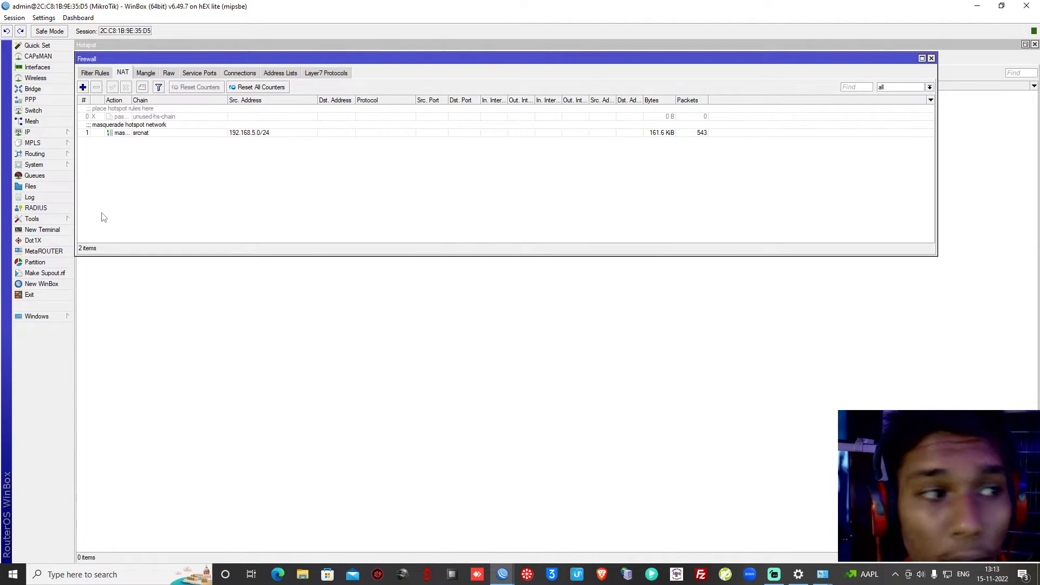
left_click(167, 133)
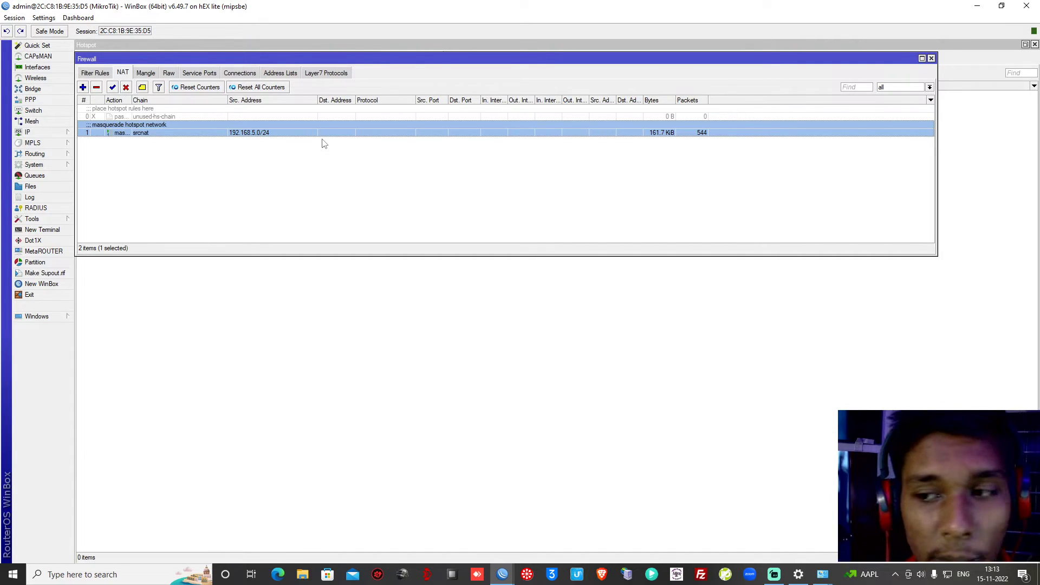
left_click(97, 87)
left_click(110, 111)
left_click(96, 87)
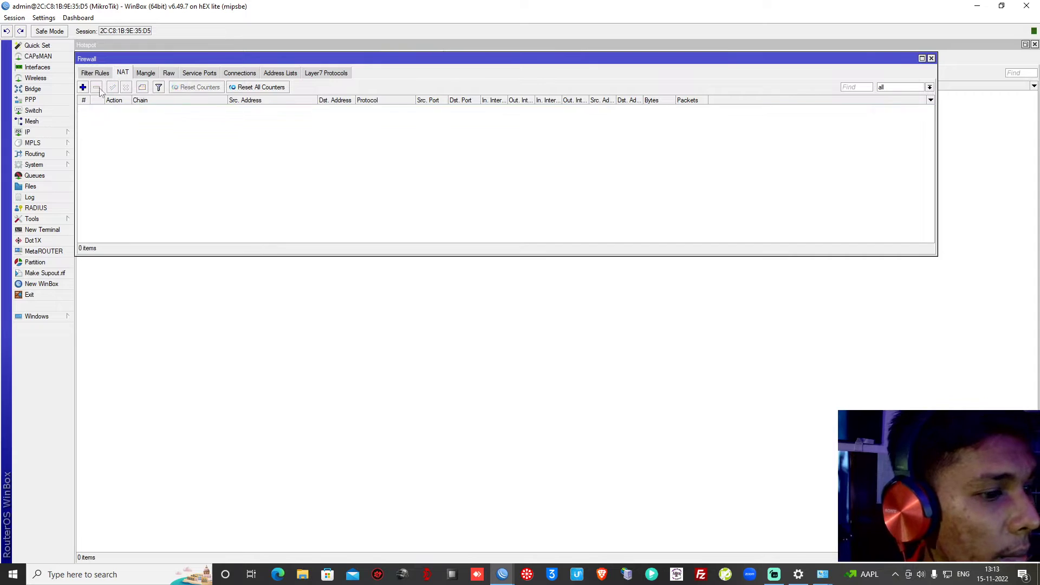
left_click(946, 577)
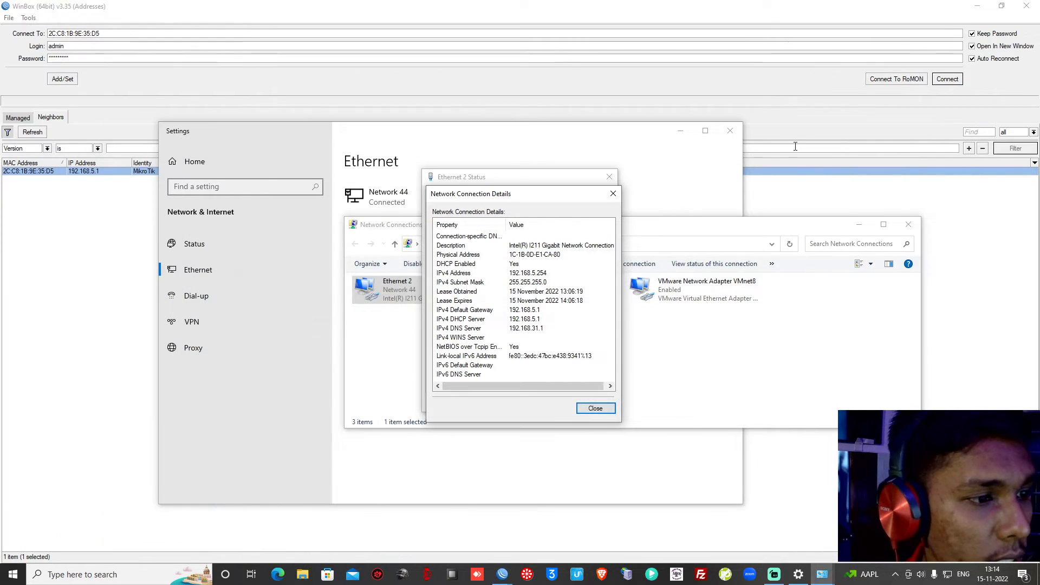
Open YouTube from Brave's new tab page, then return to the WinBox admin session
left_click(601, 575)
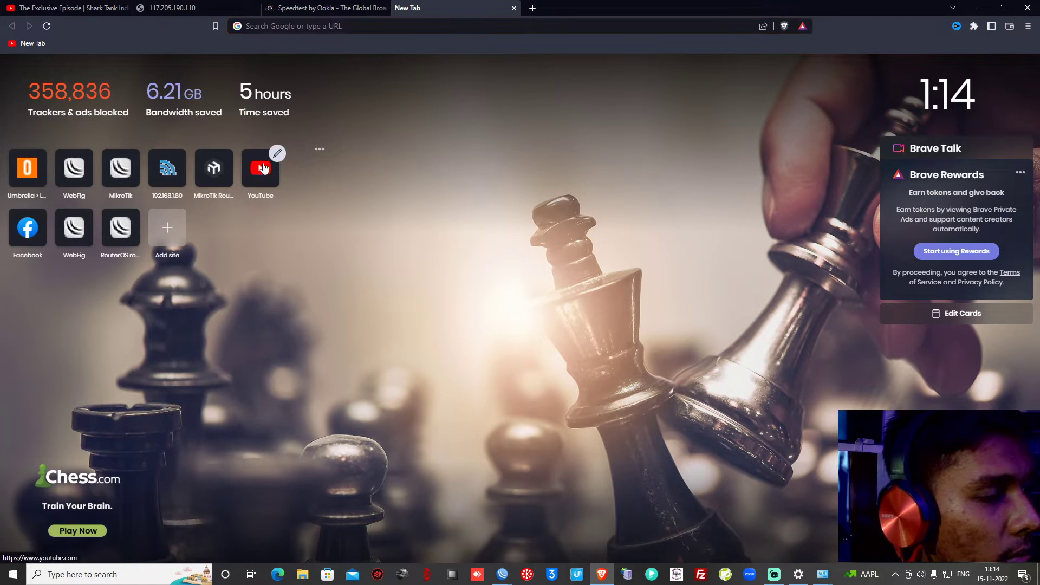
left_click(263, 169)
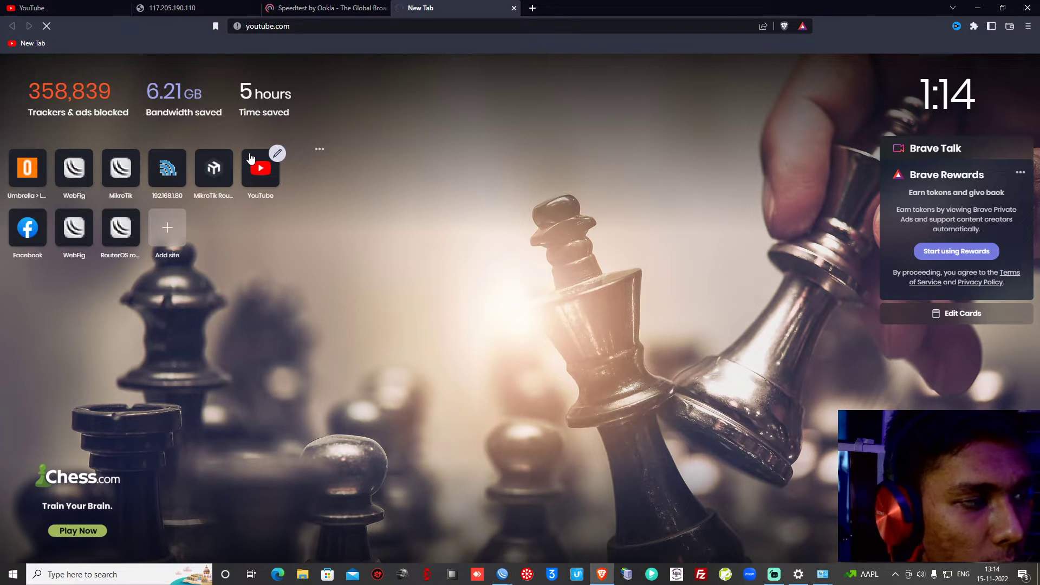
left_click(502, 575)
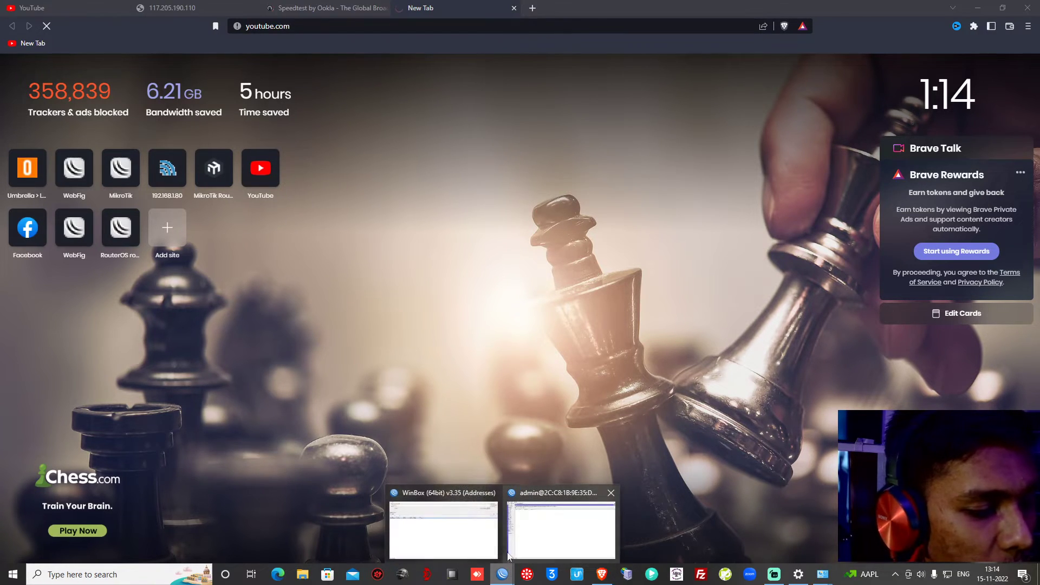
left_click(517, 540)
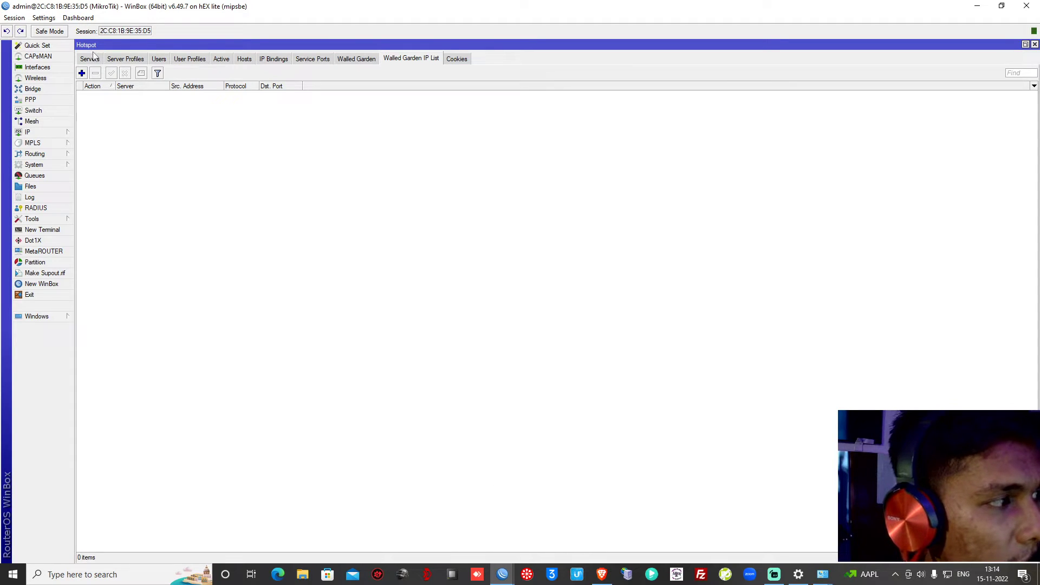
Add a new srcnat firewall NAT rule with its Src. Address condition enabled
left_click(50, 133)
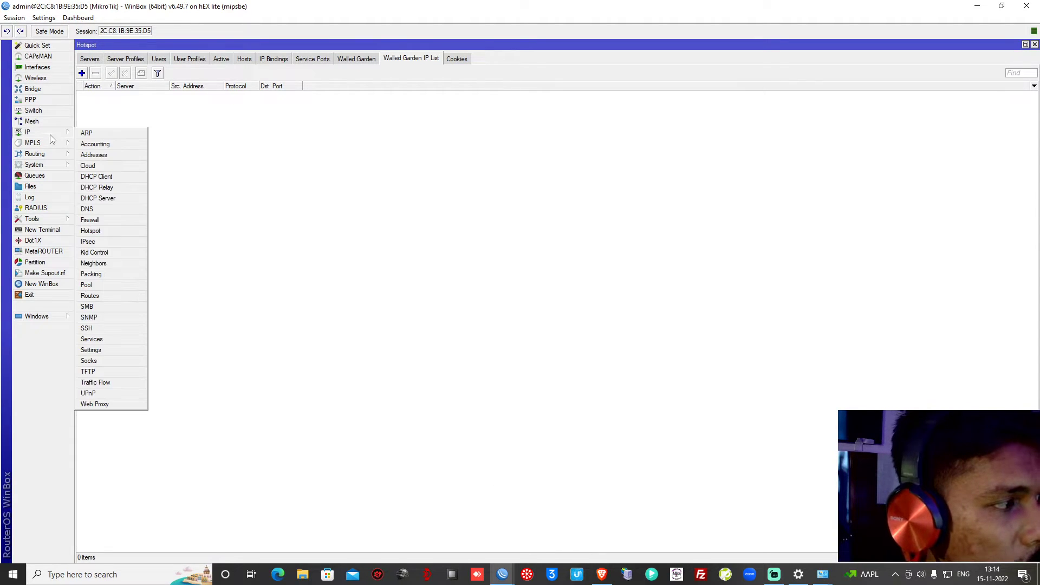
left_click(107, 221)
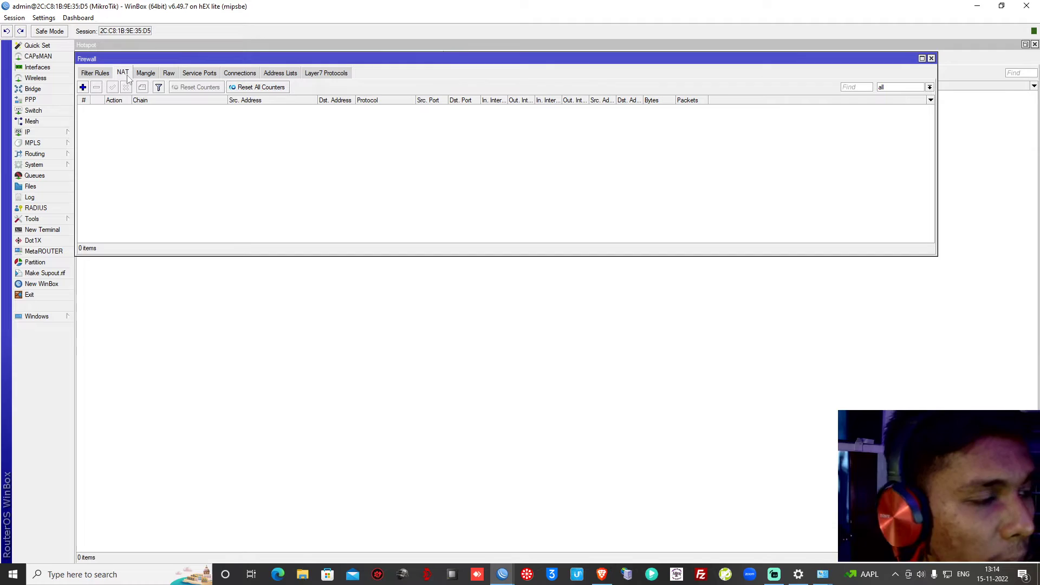
left_click(83, 87)
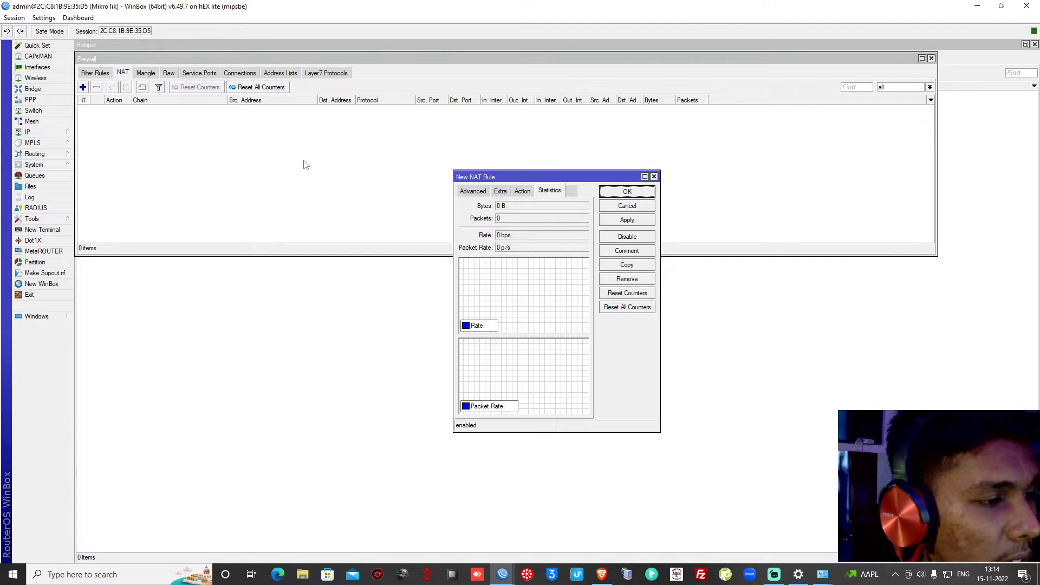
left_click(497, 194)
left_click(470, 192)
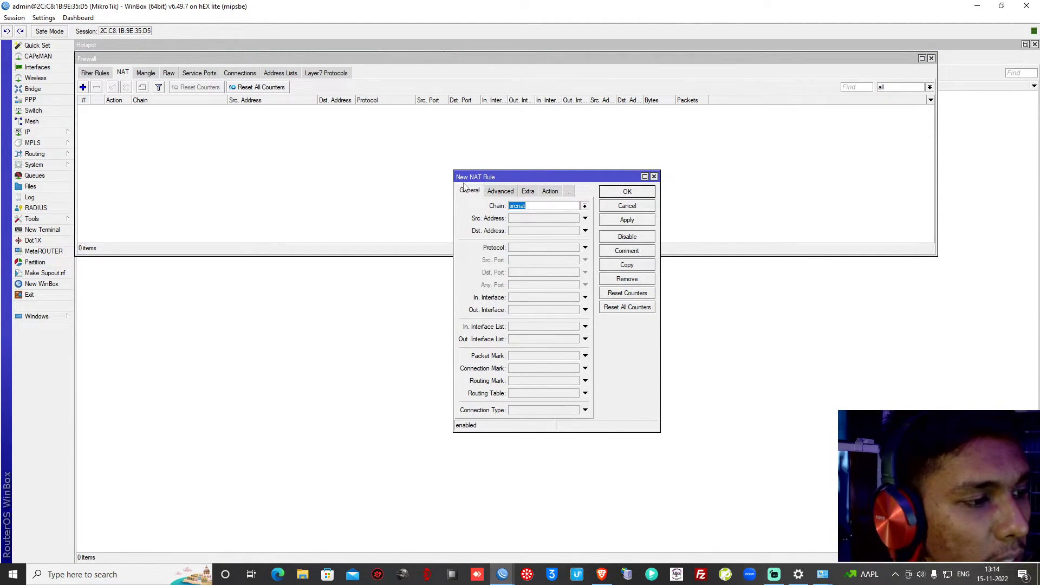
left_click(585, 218)
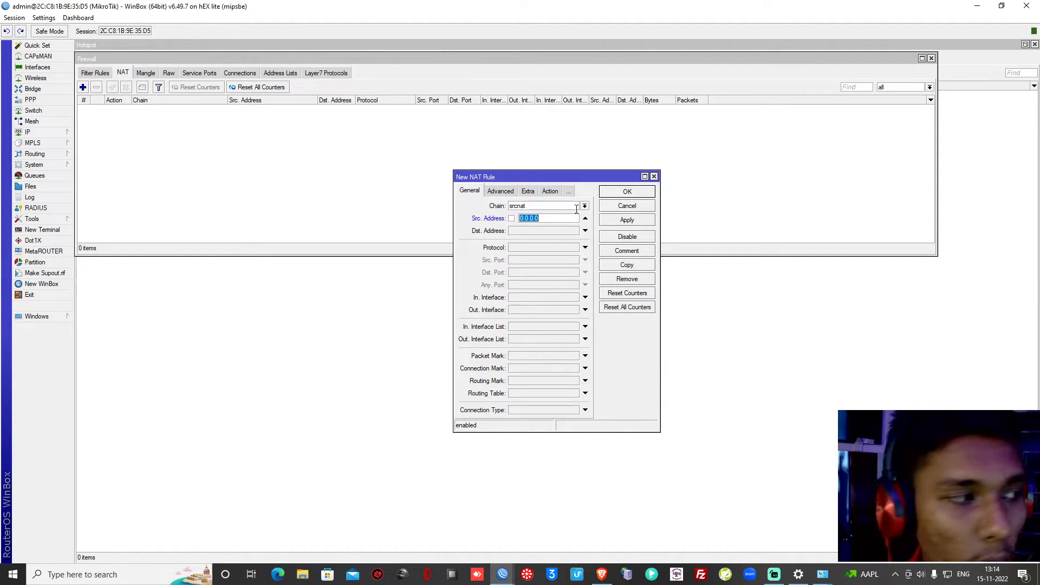
left_click(44, 132)
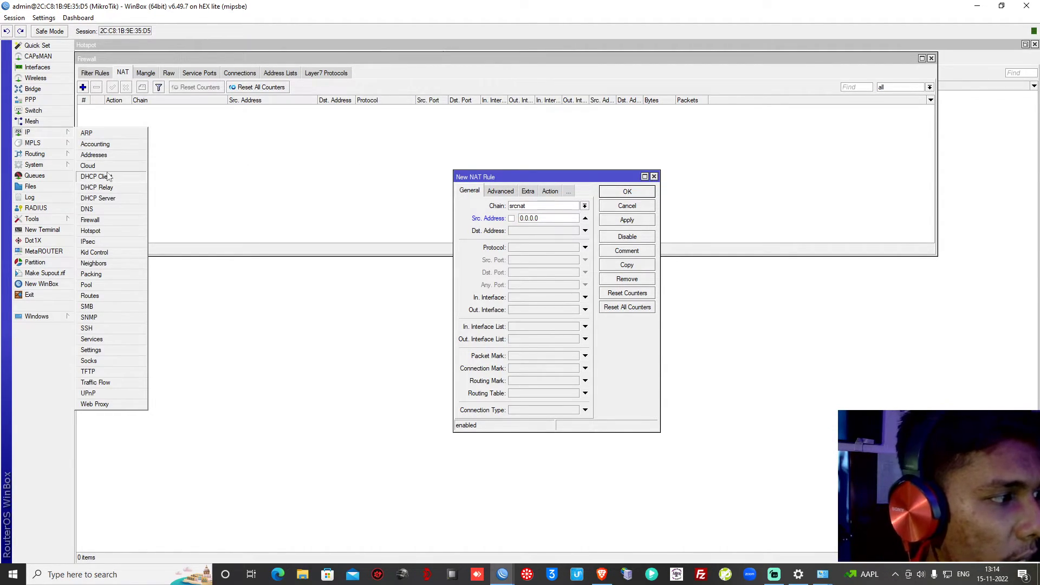
Copy the 192.168.5.1/24 address from the DHCP entry in IP Addresses
left_click(106, 156)
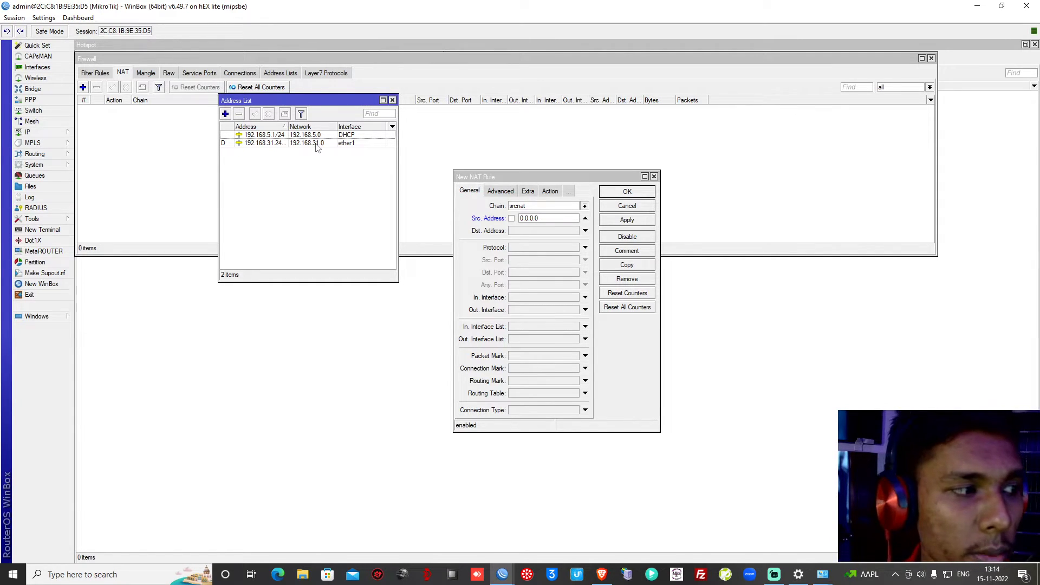
double_click(282, 135)
key("ctrl+c")
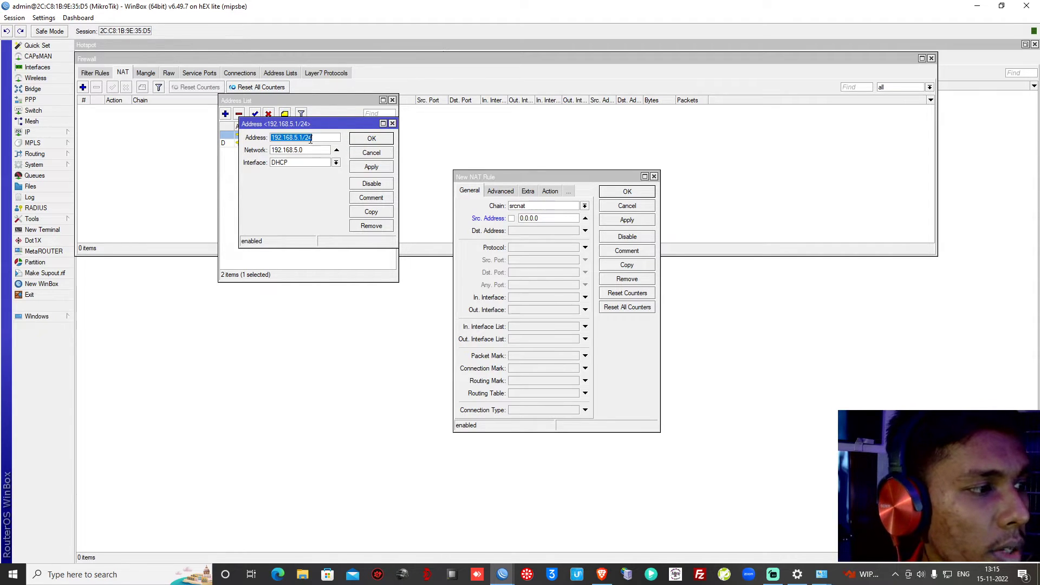
right_click(310, 139)
left_click(329, 169)
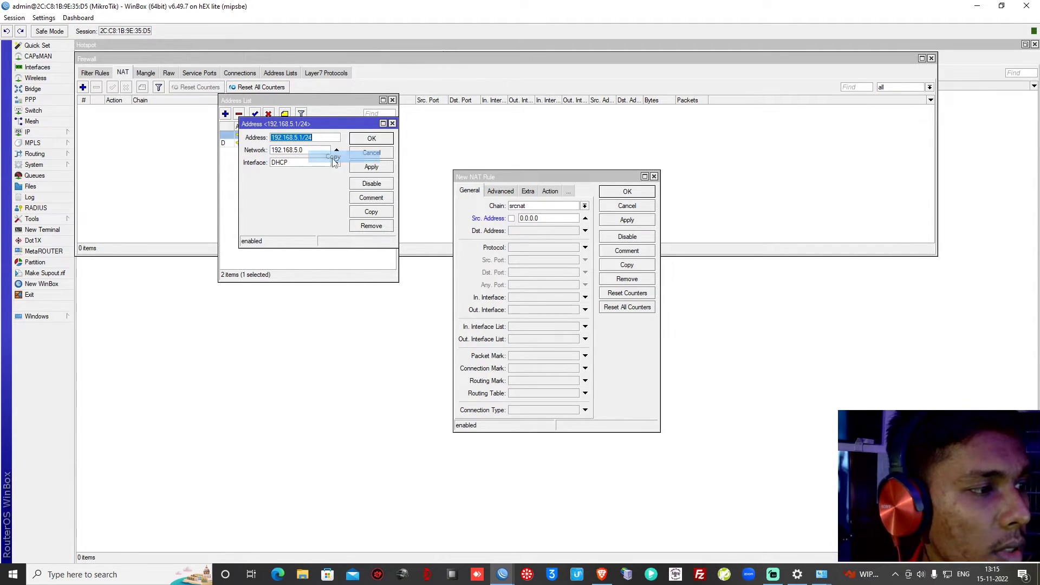
left_click(392, 124)
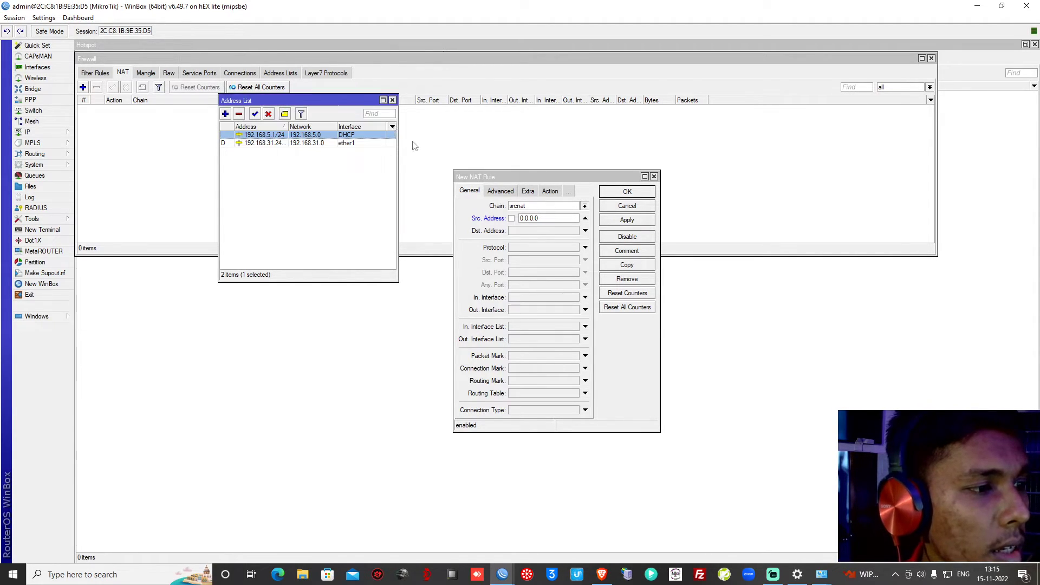
Paste it into the NAT rule's Src. Address and edit it to 192.168.5.0/24
double_click(528, 218)
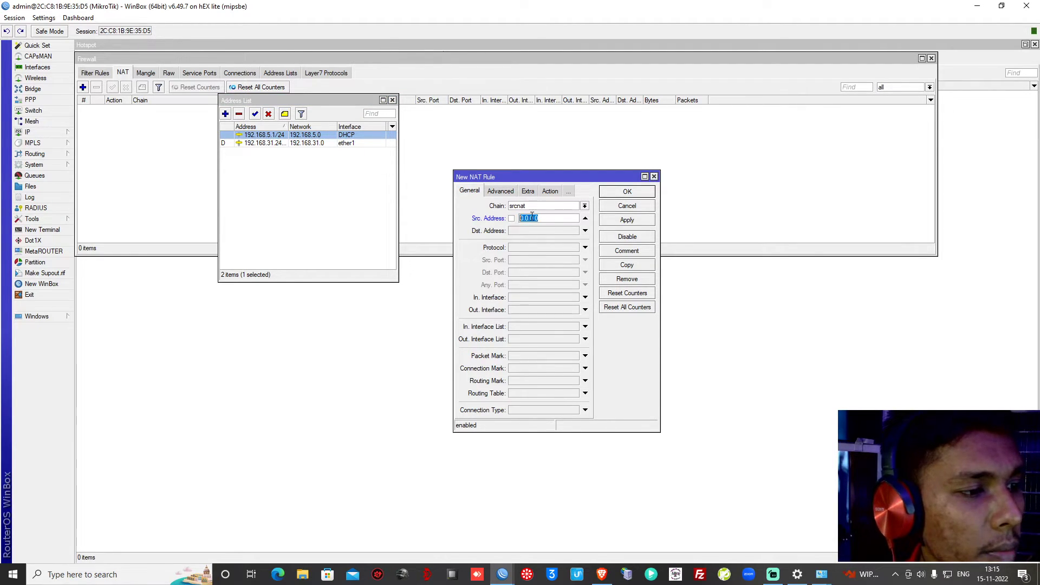
right_click(532, 218)
left_click(558, 247)
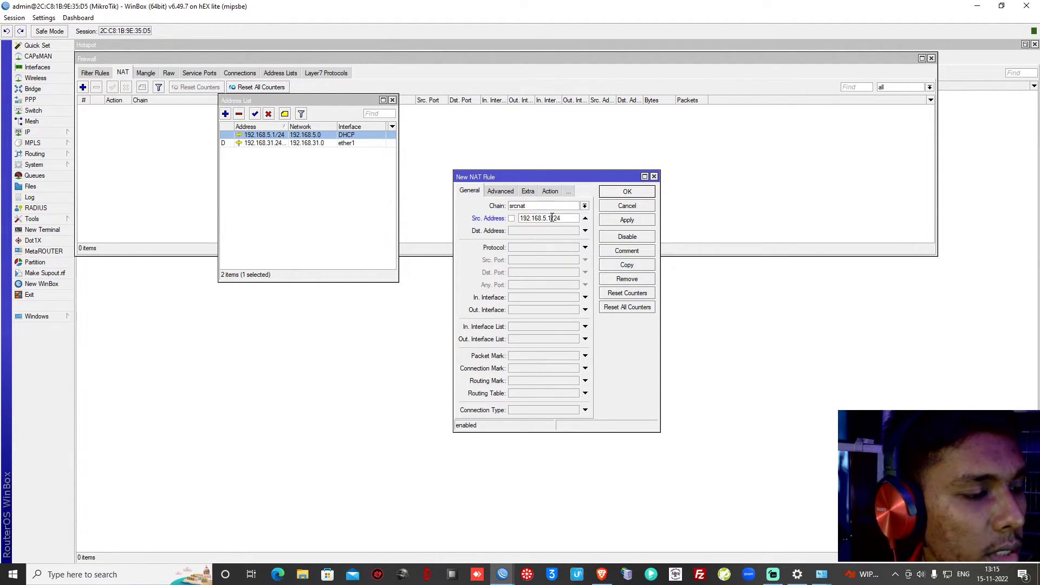
left_click(556, 218)
key("BackSpace")
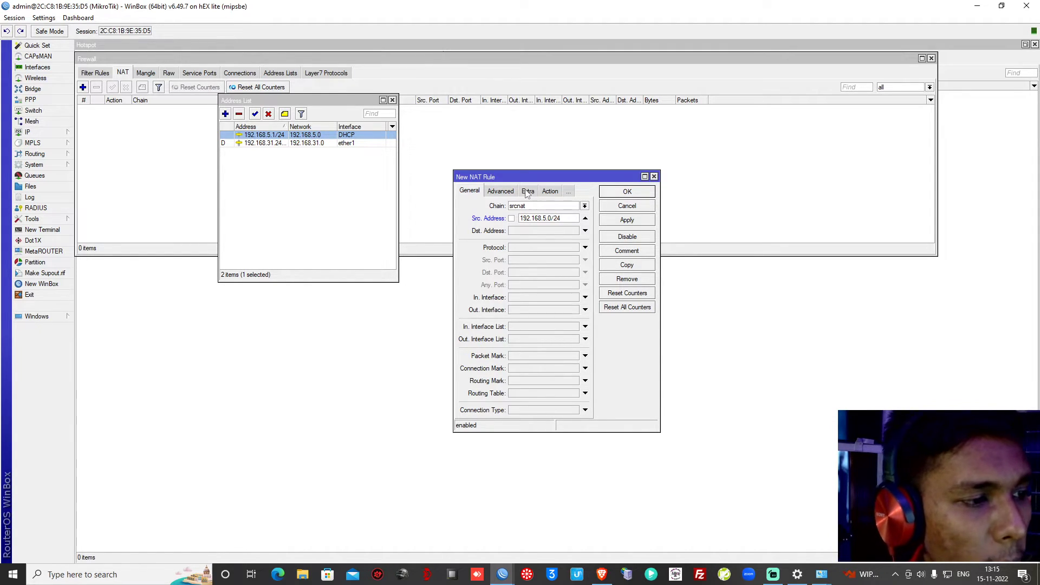
Set the NAT rule's action to masquerade
left_click(549, 191)
left_click(585, 206)
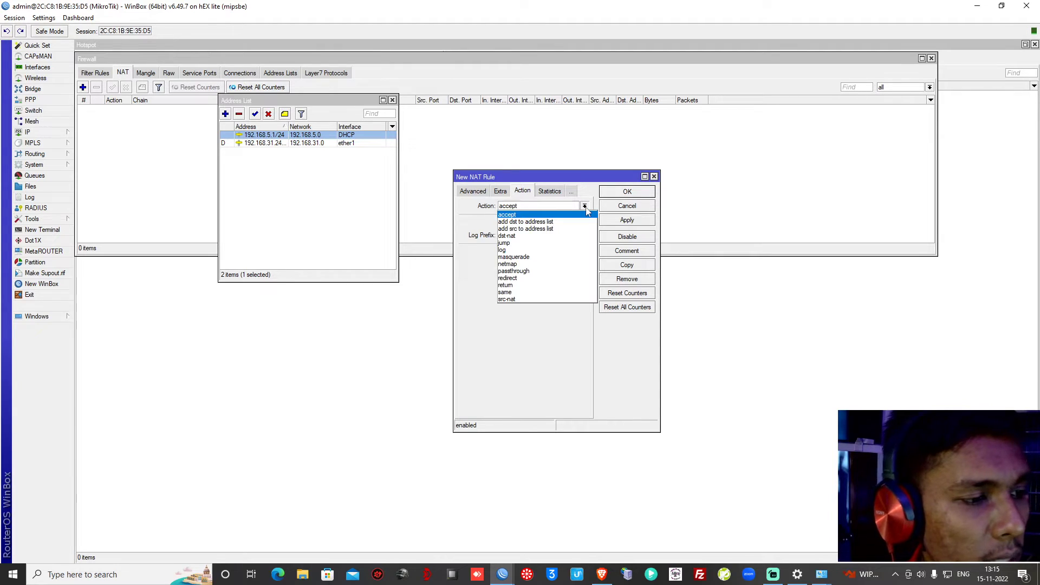
left_click(534, 255)
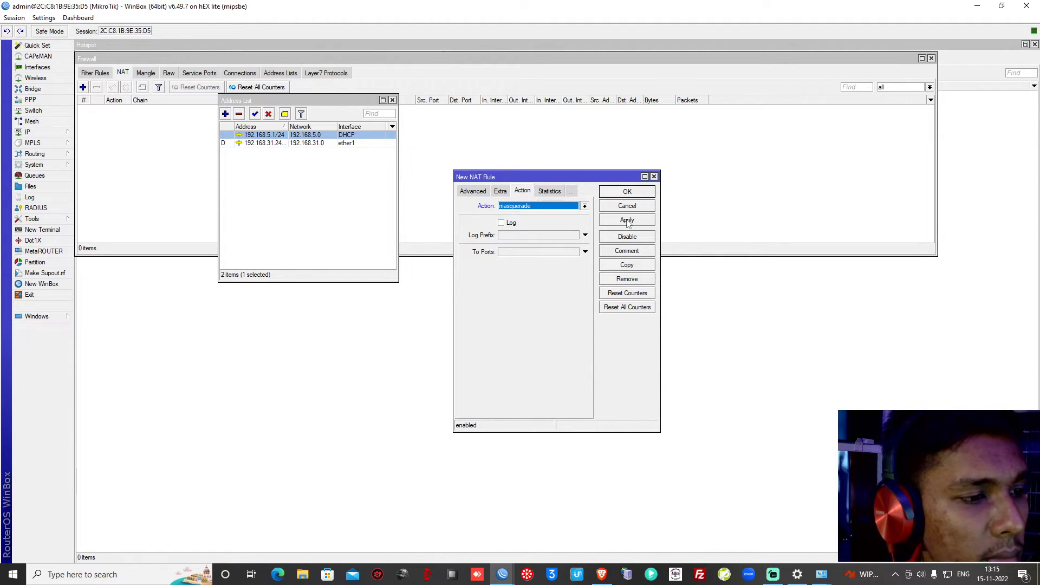
Tile WinBox on the left and the YouTube browser on the right, retrying YouTube
left_click_drag(739, 5, 0, 82)
left_click(671, 161)
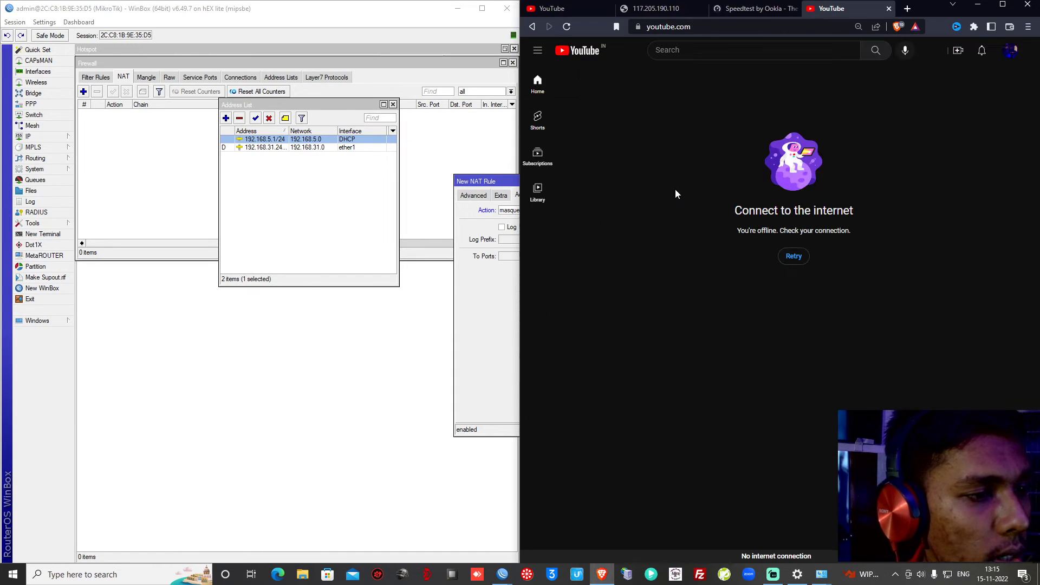
left_click(800, 256)
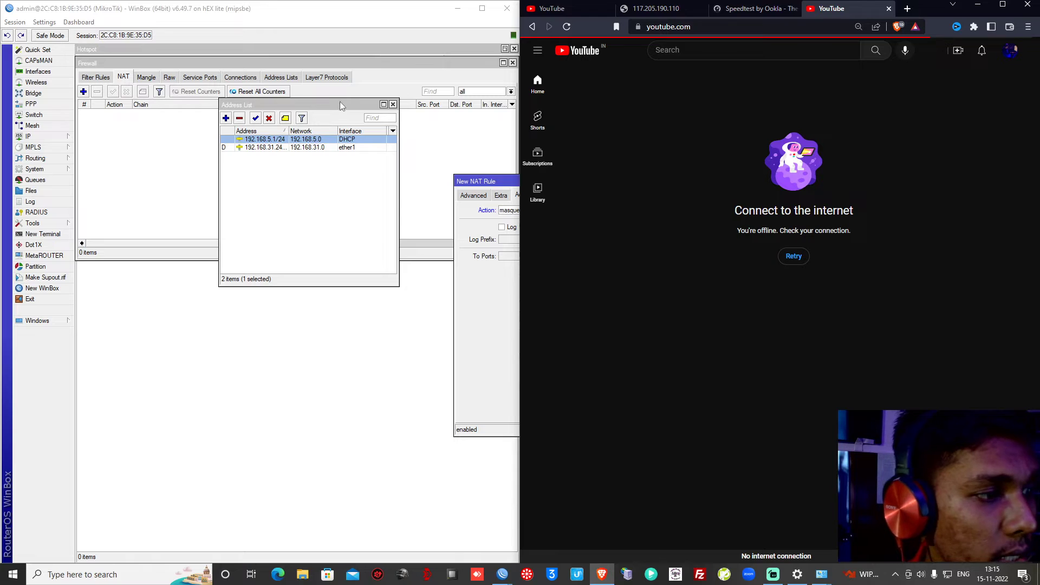
left_click_drag(341, 105, 298, 102)
left_click_drag(512, 181, 321, 179)
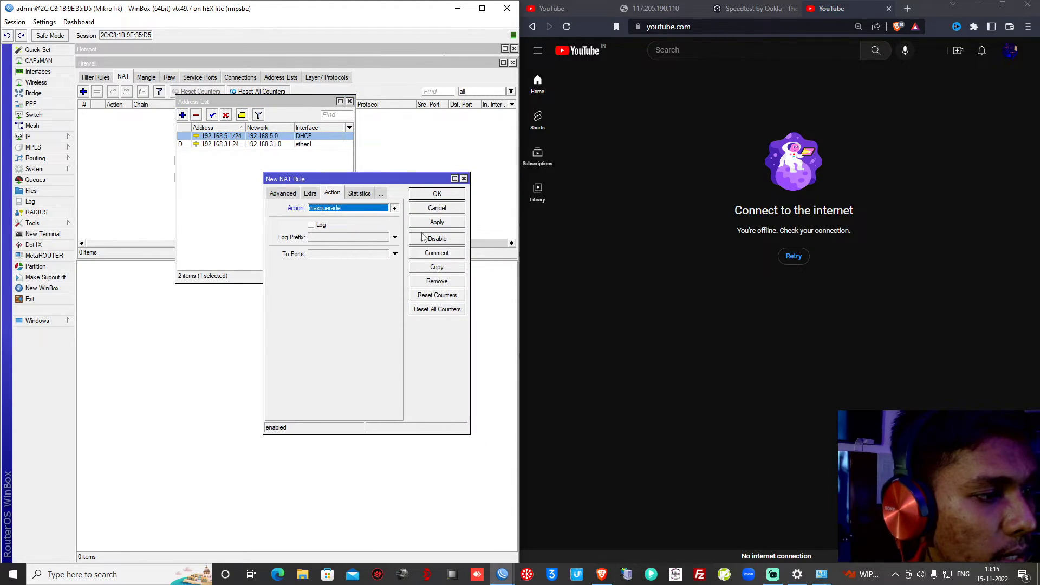
Apply and save the srcnat masquerade rule for 192.168.5.0/24
left_click(436, 222)
left_click(437, 193)
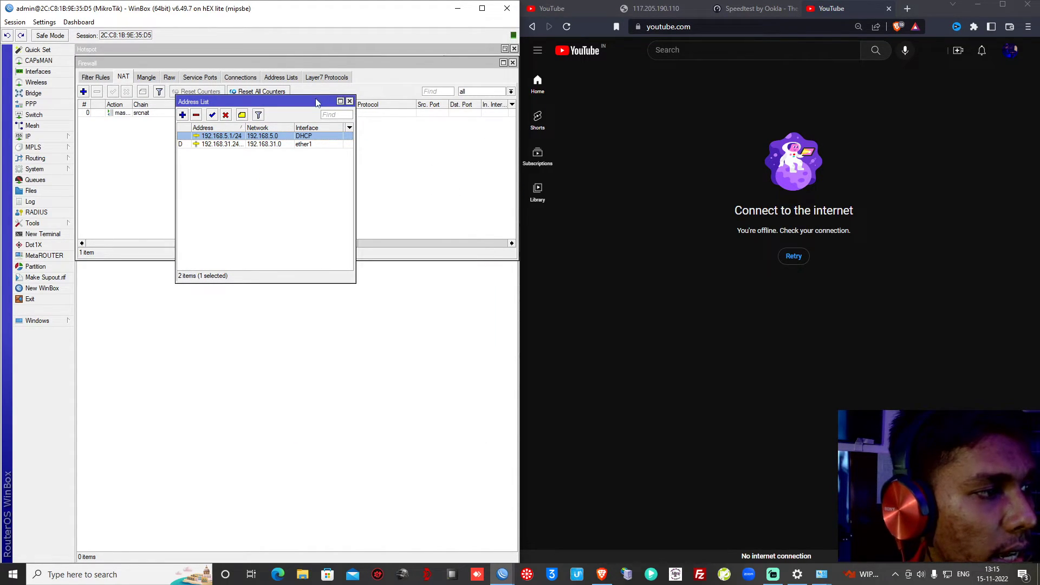
left_click_drag(317, 102, 239, 338)
scroll(460, 231, "right", 5)
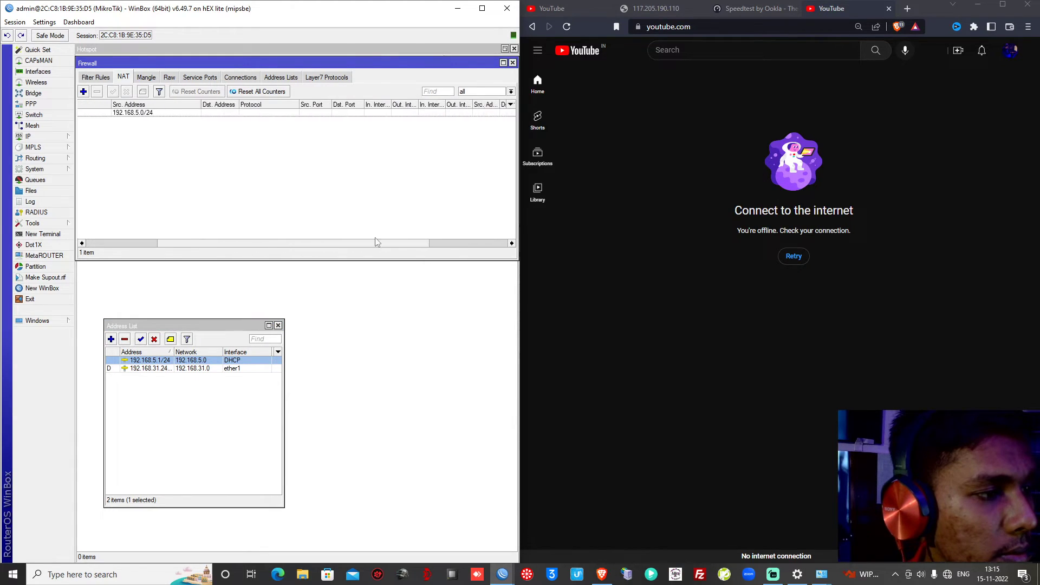
Retry the YouTube offline page twice until the home page loads
left_click(805, 253)
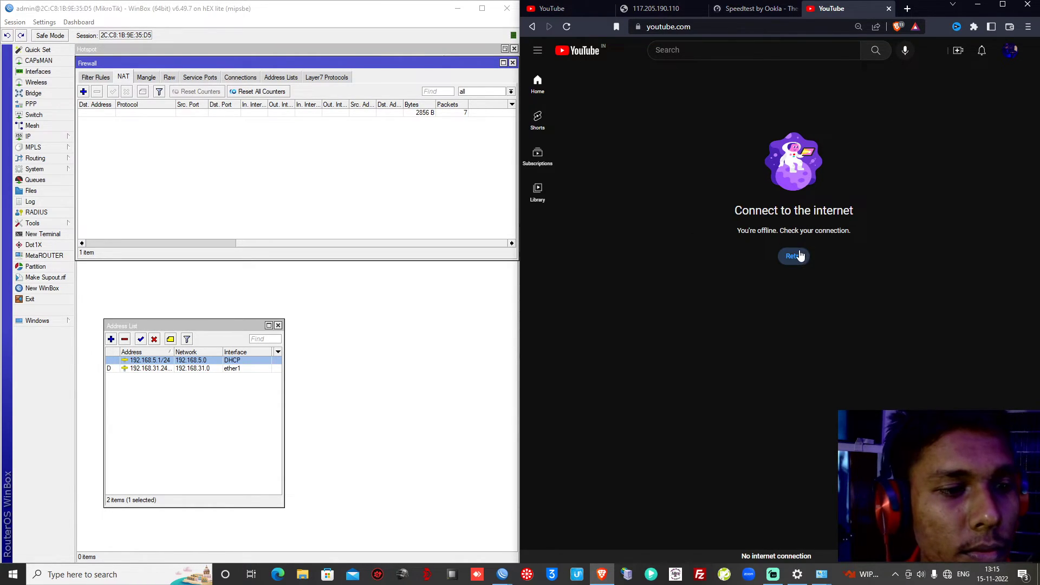
left_click(801, 256)
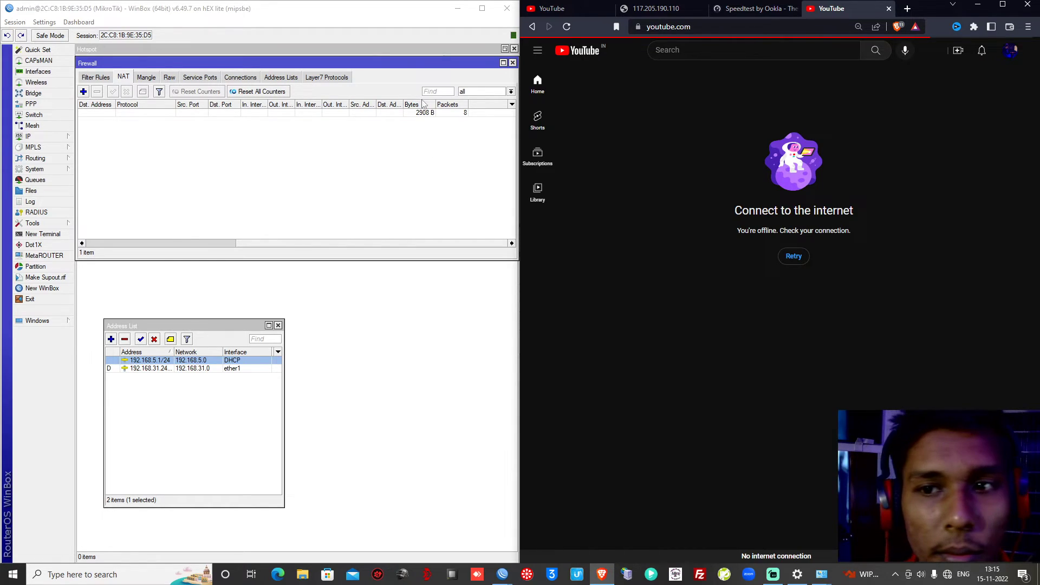